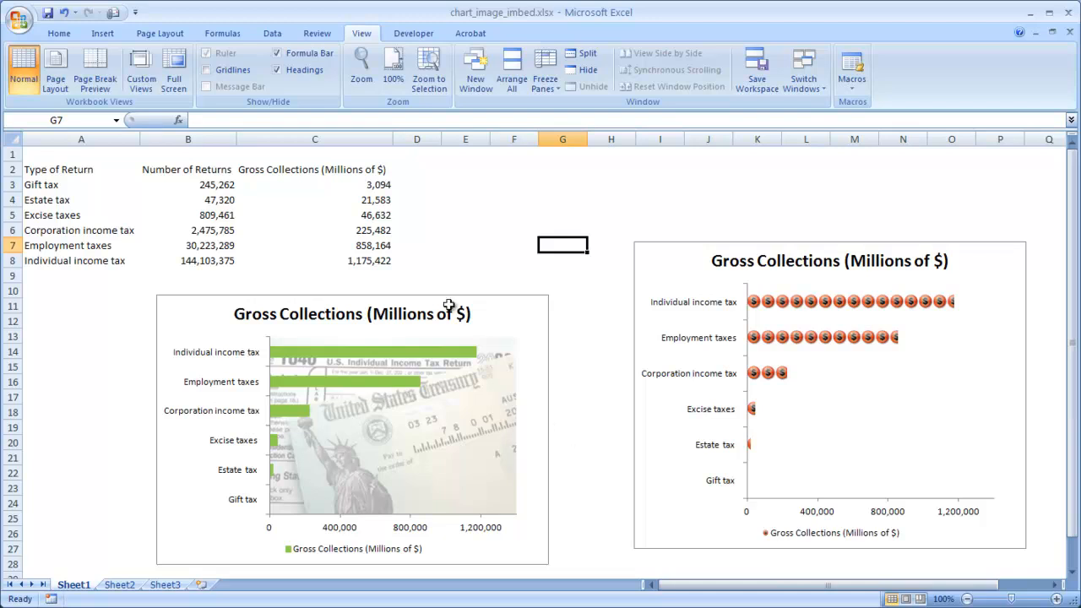
Copy the tax returns table in A2:C8 on Sheet1 and paste it at A1 on Sheet2.
left_click_drag(381, 261, 105, 174)
key("ctrl+c")
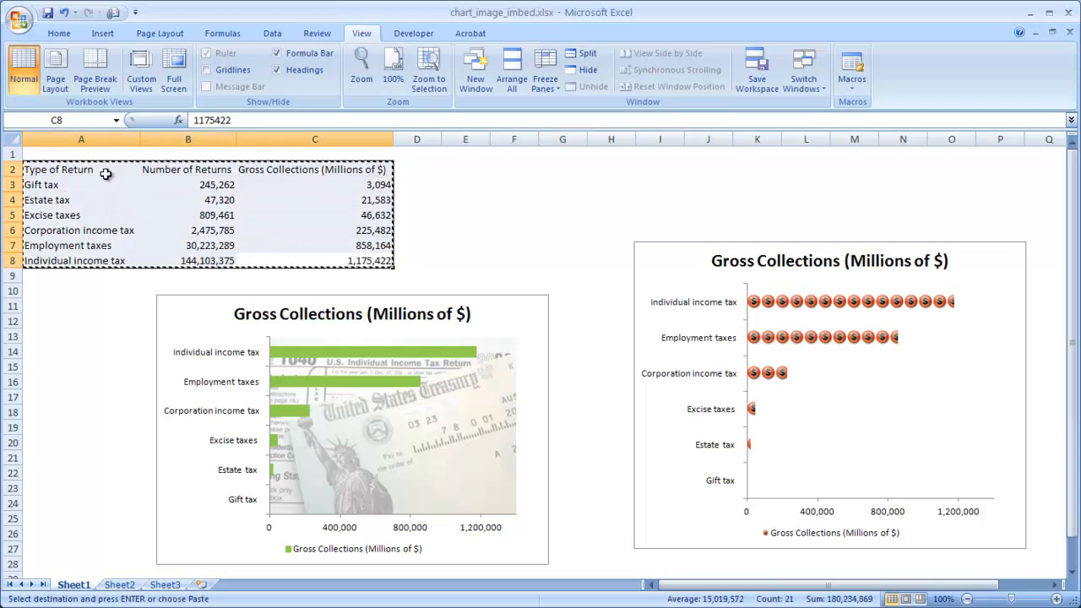
left_click(126, 586)
key("ctrl+v")
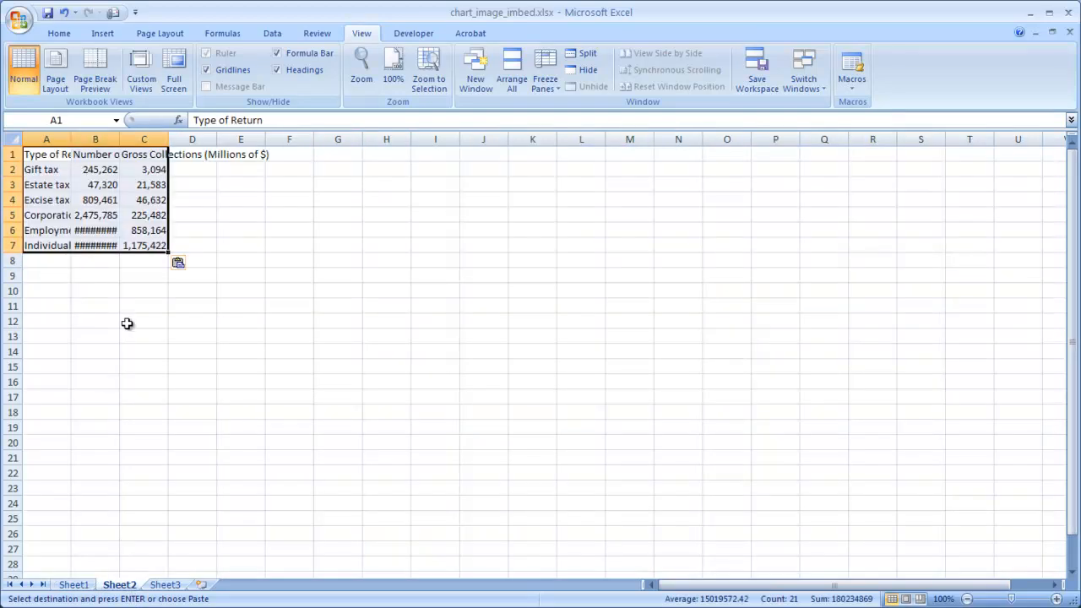
Autofit the widths of columns A to C on Sheet2 to their contents.
left_click_drag(47, 138, 139, 138)
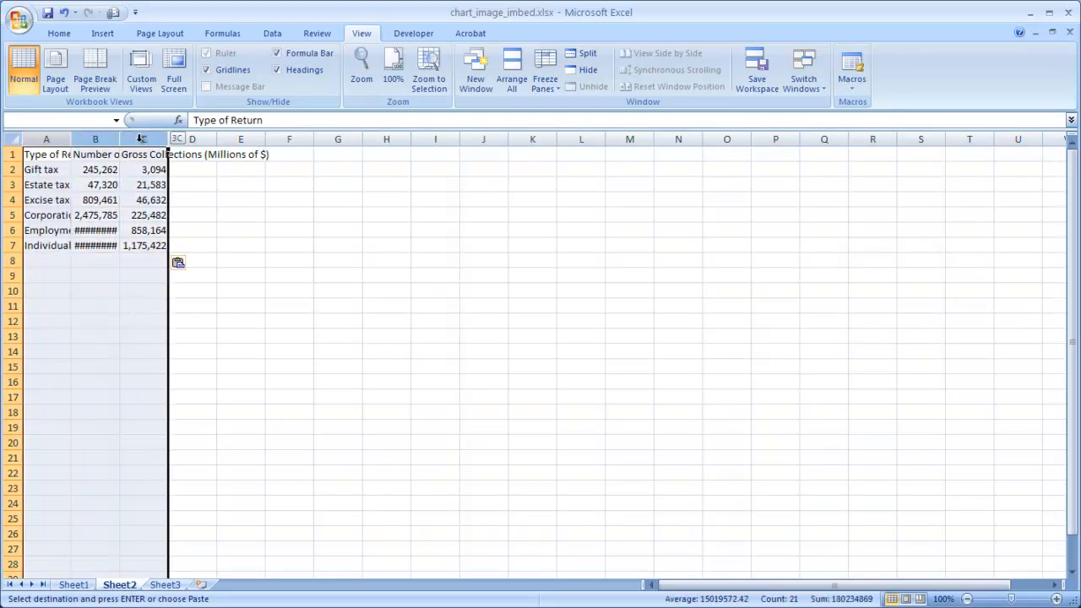
double_click(70, 140)
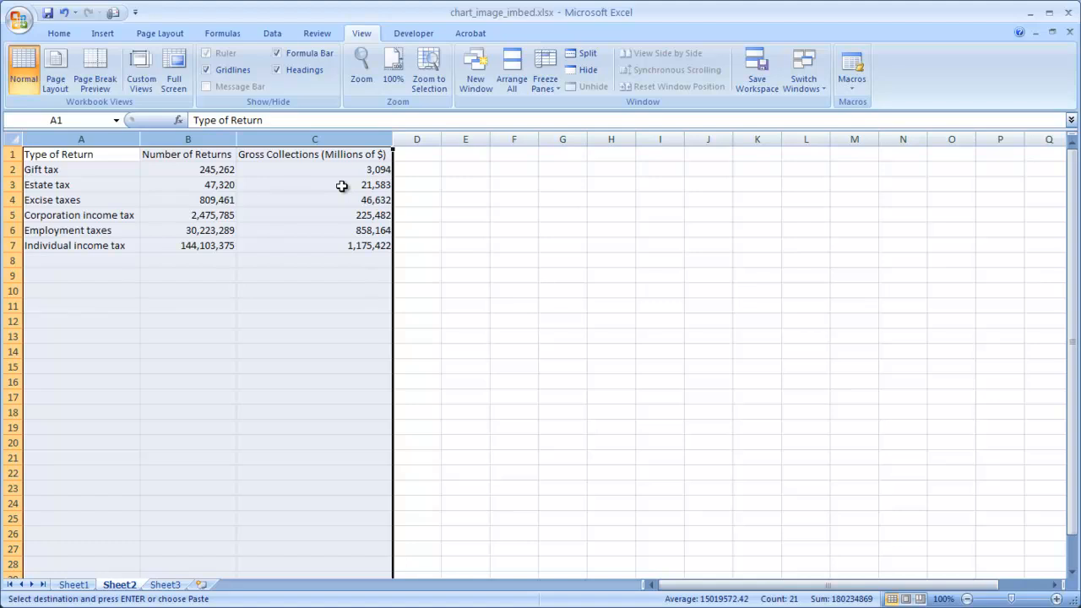
left_click(465, 246)
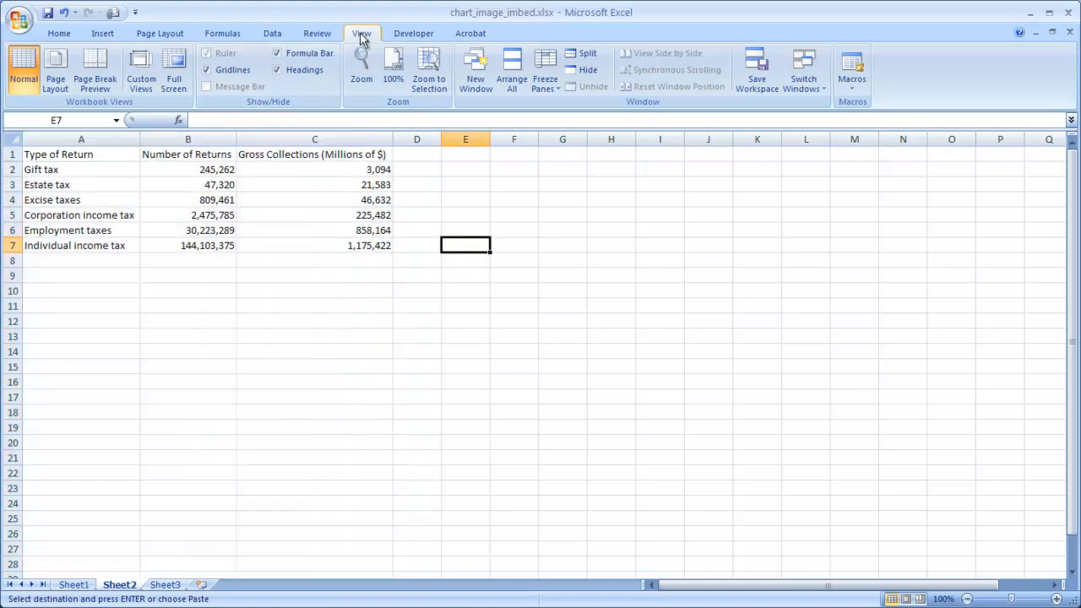
Turn off the worksheet gridlines on Sheet2.
left_click(208, 70)
left_click(348, 384)
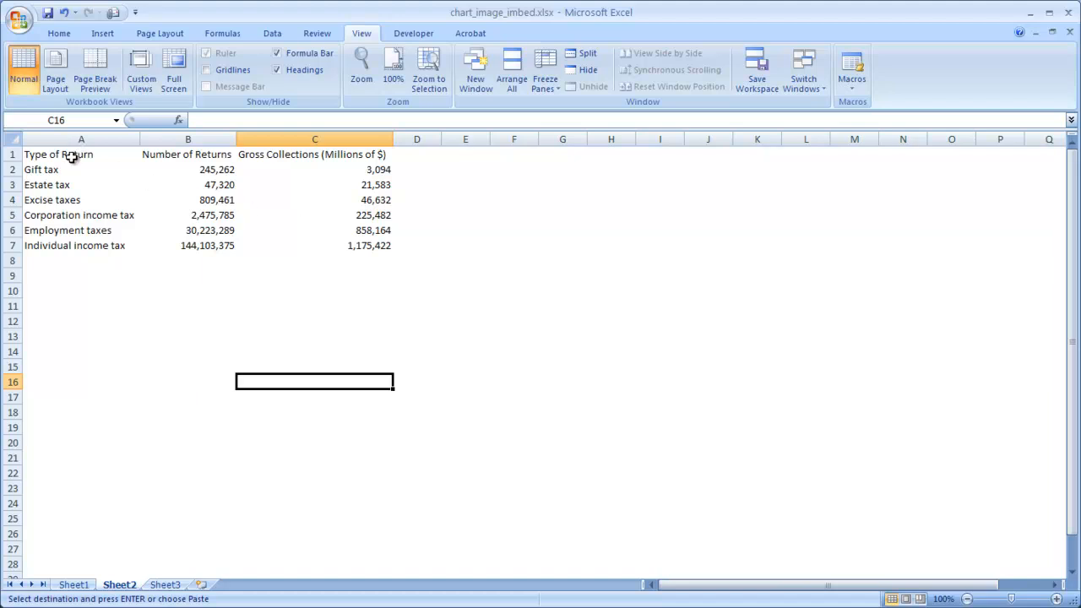
left_click_drag(72, 157, 76, 248)
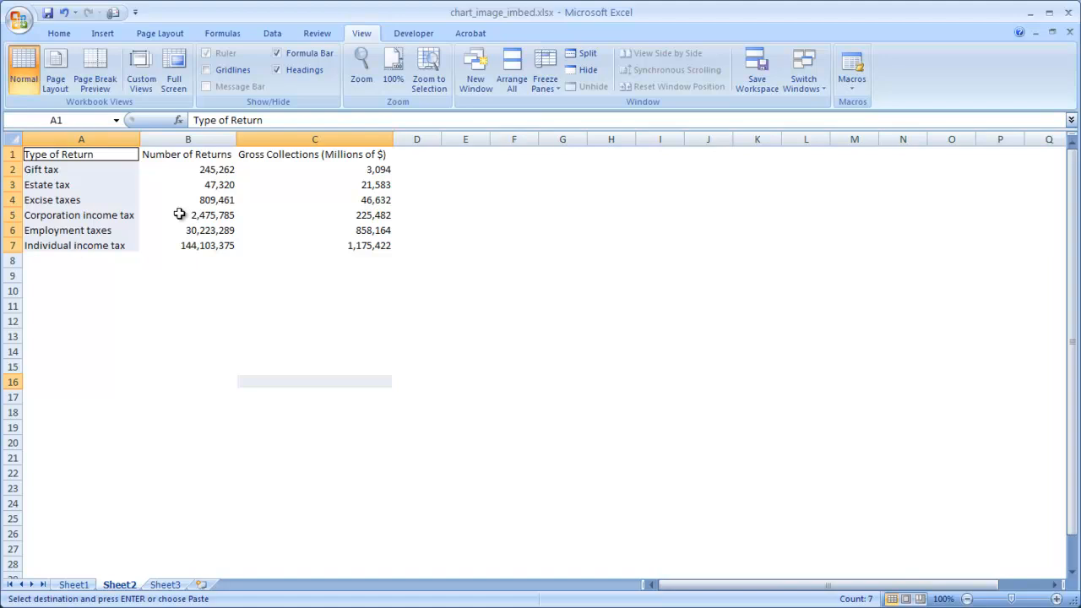
left_click_drag(323, 154, 342, 248)
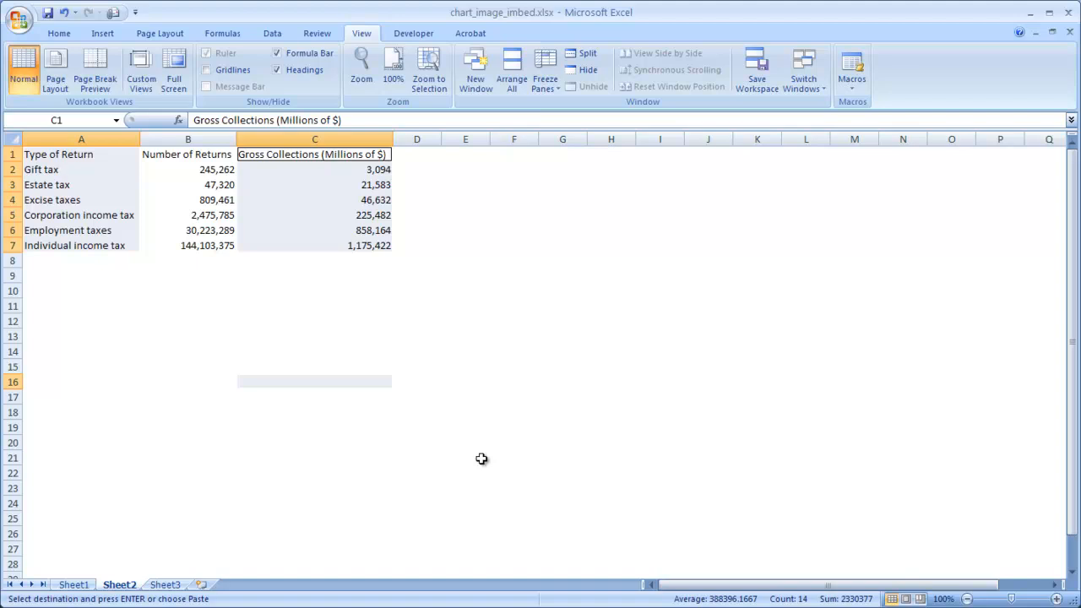
key("Escape")
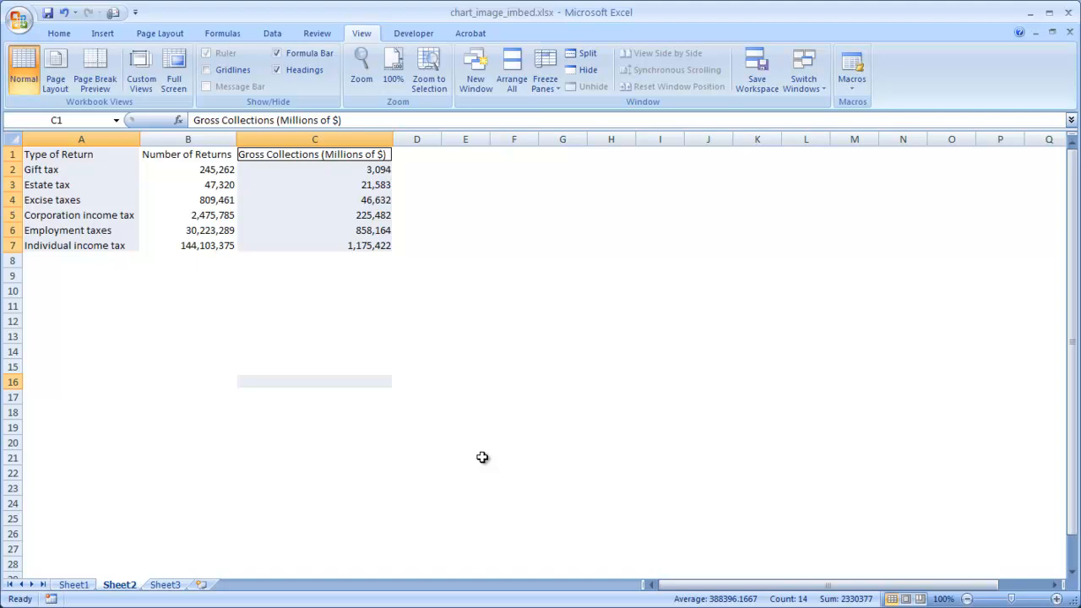
left_click(480, 456)
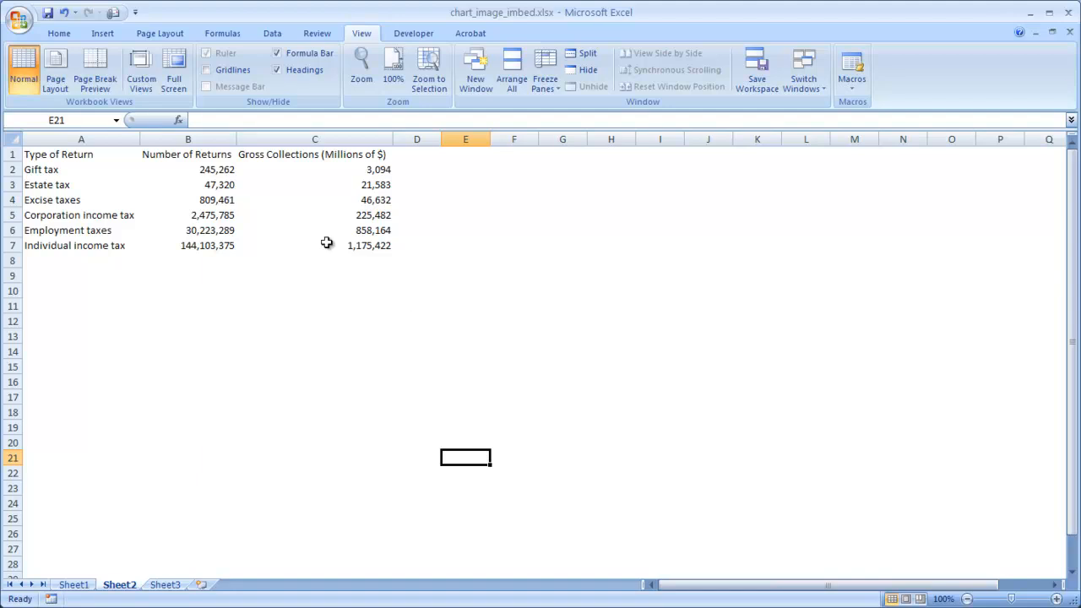
Create an embedded default column chart from the Type of Return and Gross Collections data in A1:A7 and C1:C7.
left_click_drag(88, 154, 81, 245)
left_click_drag(326, 156, 341, 244)
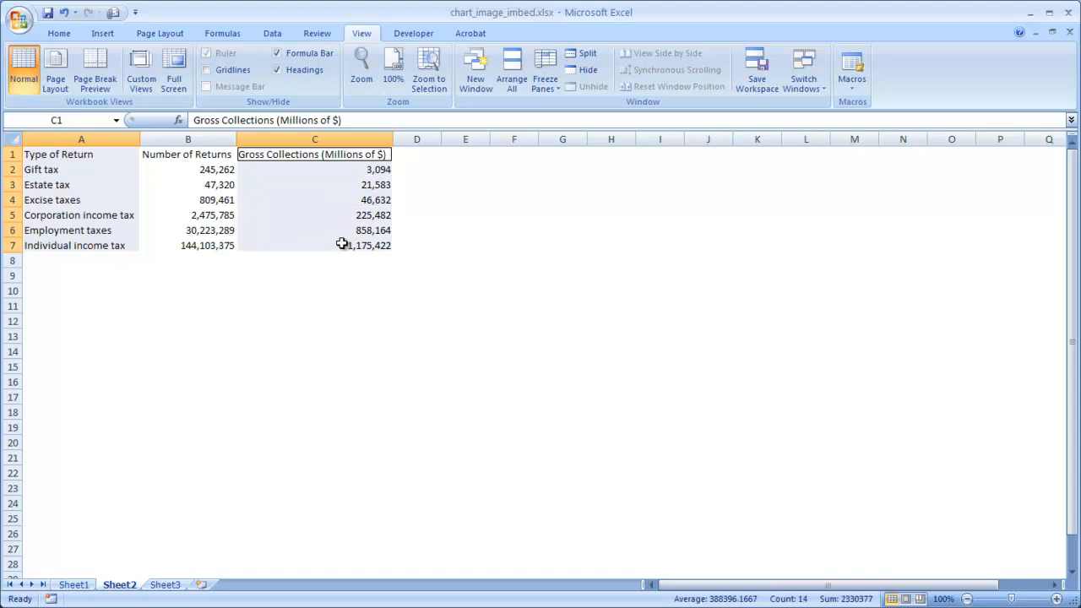
key("alt+F1")
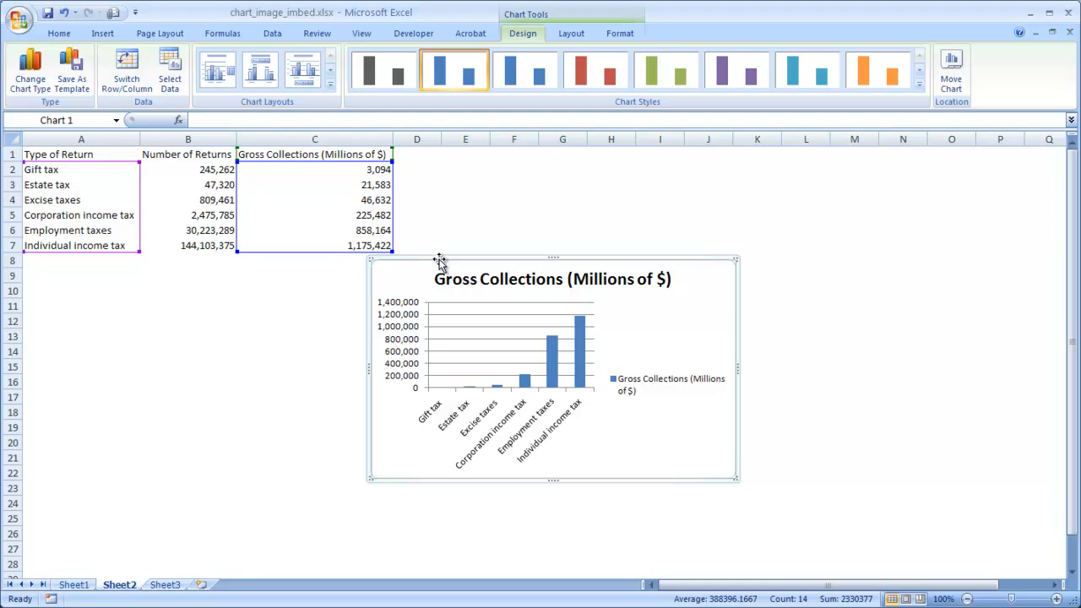
Enlarge the chart and position it below the table, spanning about A11 to G27.
left_click_drag(311, 318, 205, 313)
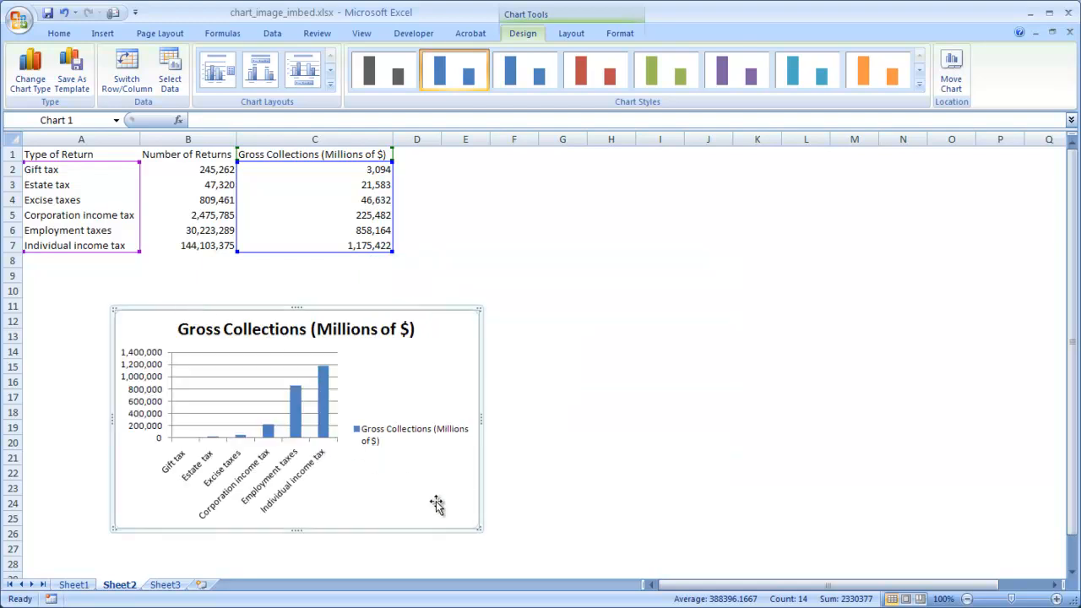
left_click_drag(479, 529, 528, 558)
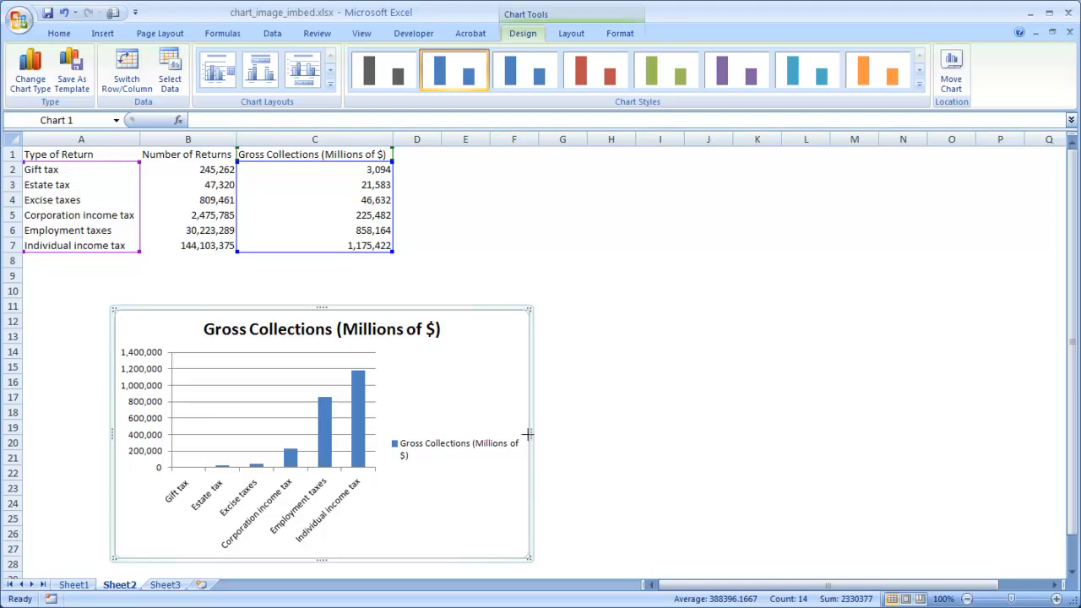
left_click_drag(606, 436, 608, 435)
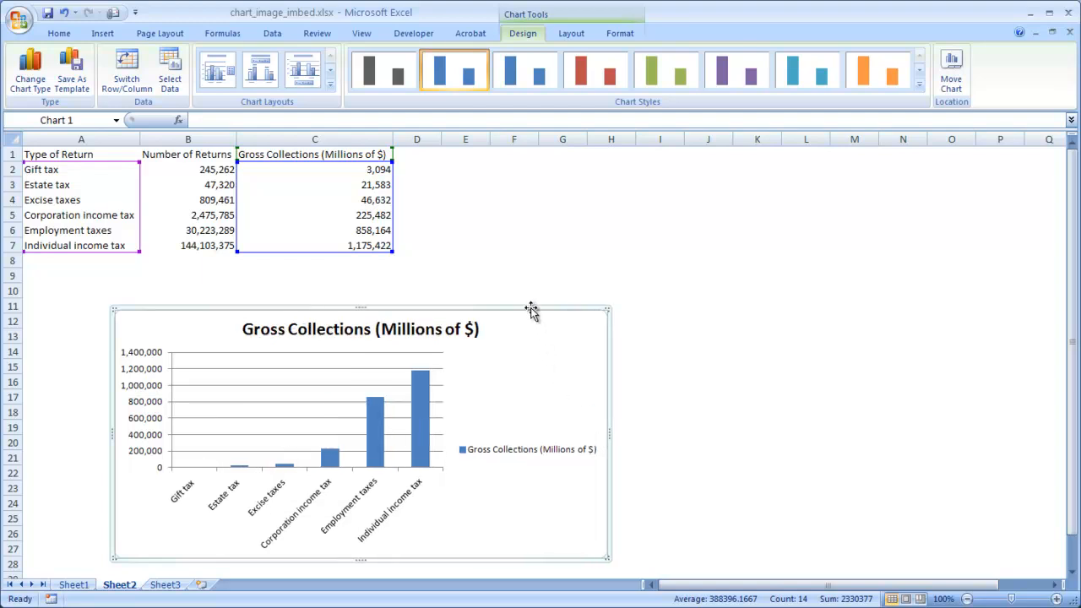
left_click_drag(475, 299, 420, 293)
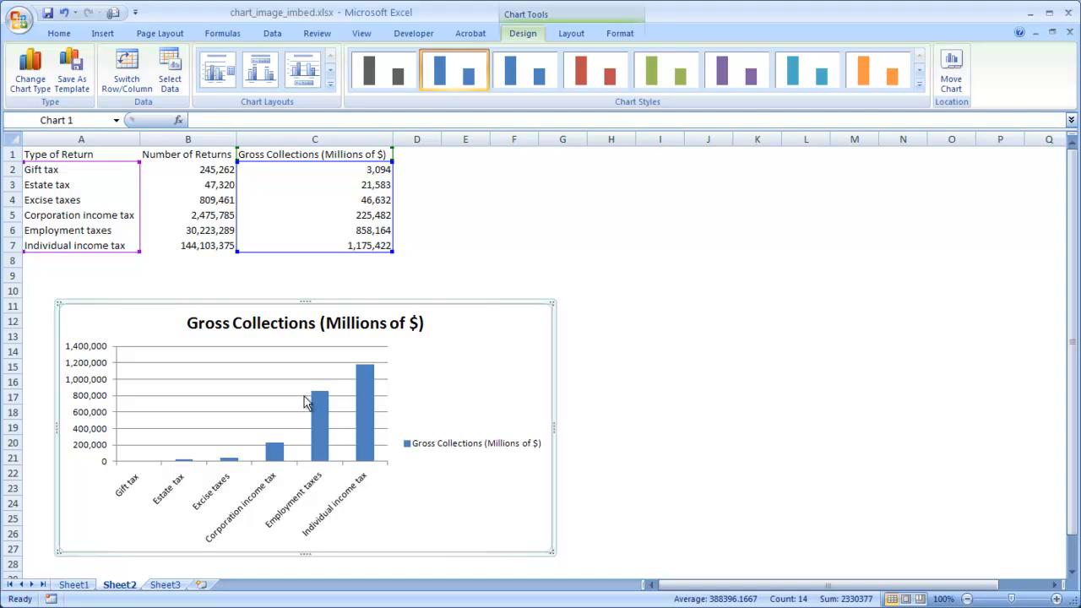
Delete the horizontal gridlines from the Gross Collections chart.
left_click(268, 363)
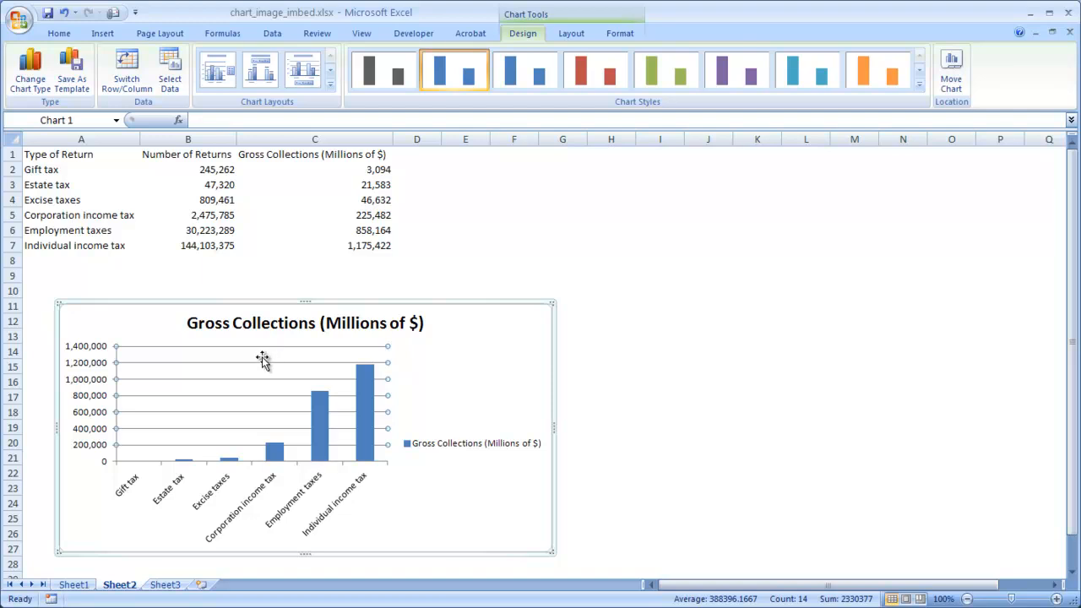
key("Delete")
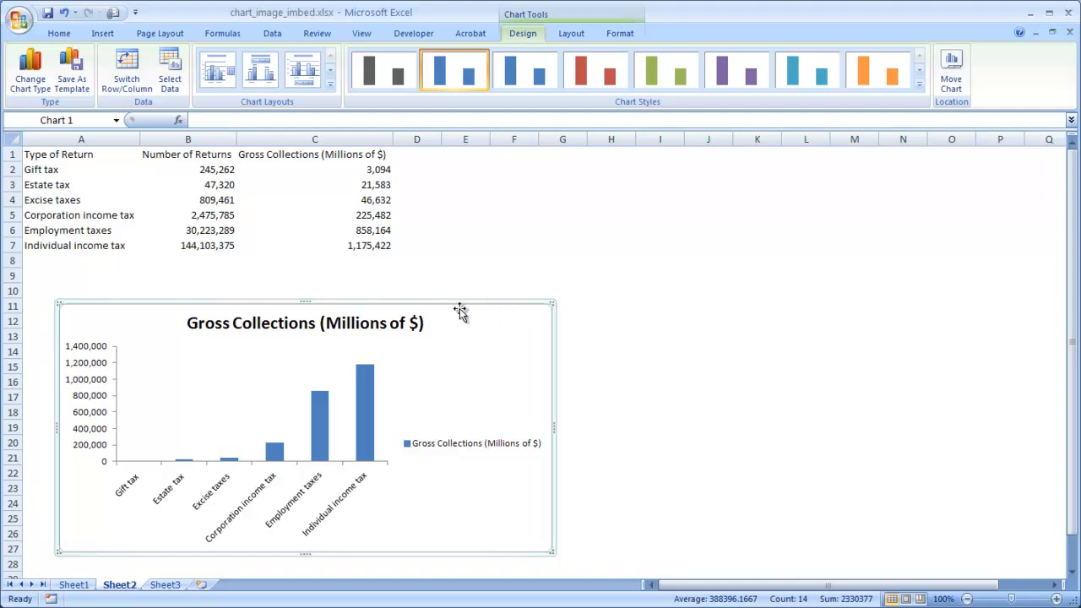
left_click(226, 398)
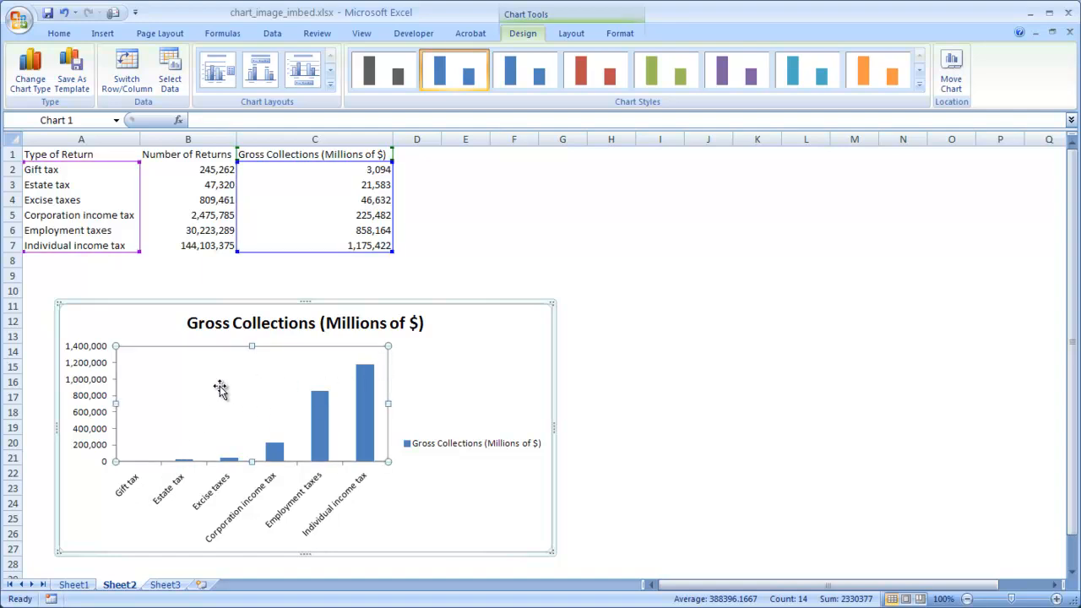
left_click(469, 373)
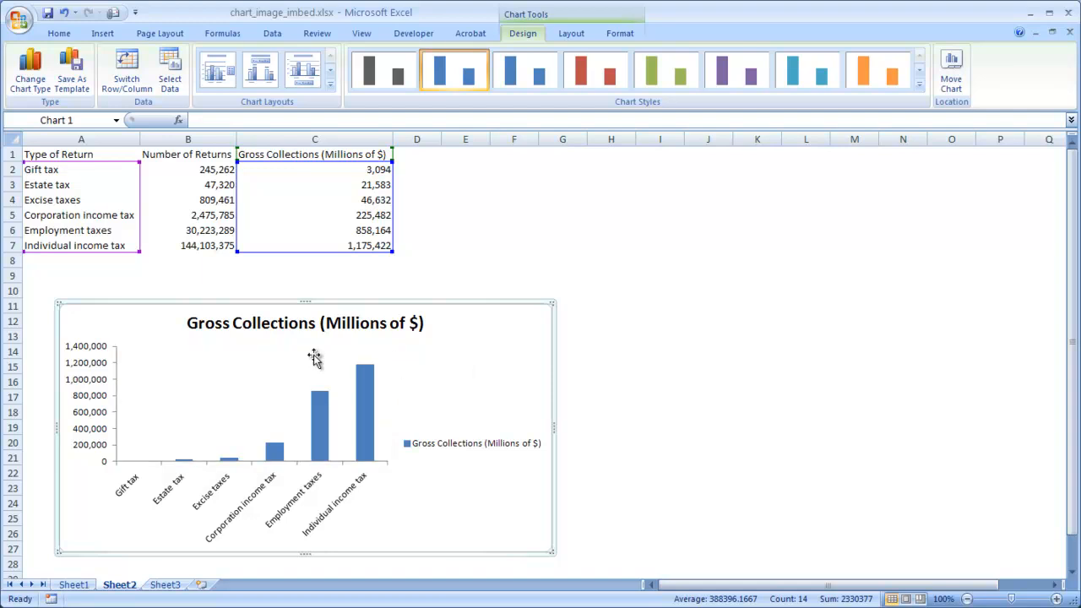
Fill the chart's plot area with the picture file of the 1040 form and United States Treasury check.
left_click(238, 384)
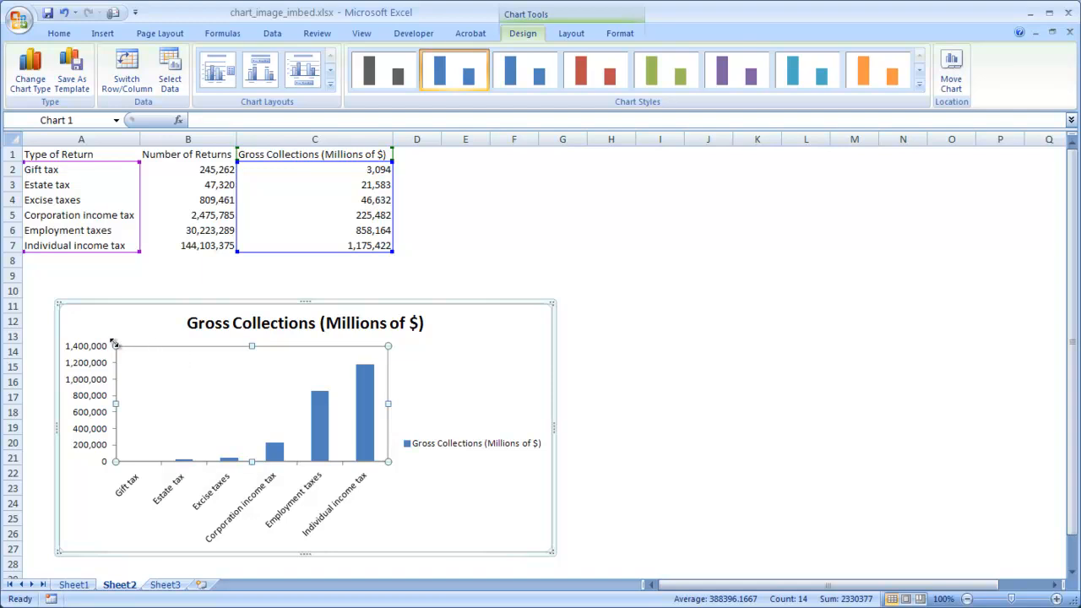
right_click(273, 387)
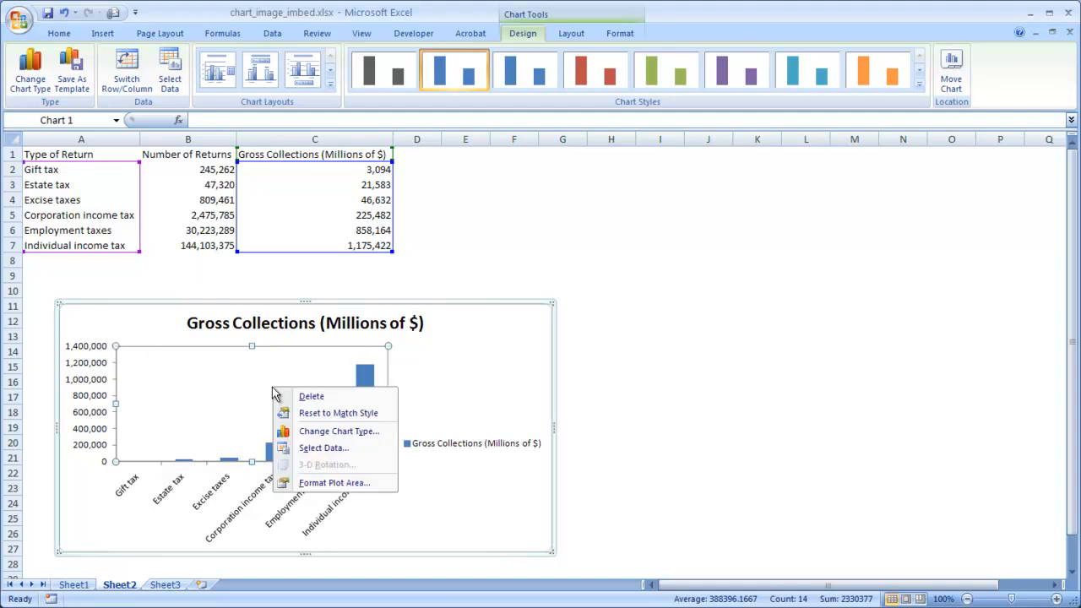
left_click(321, 483)
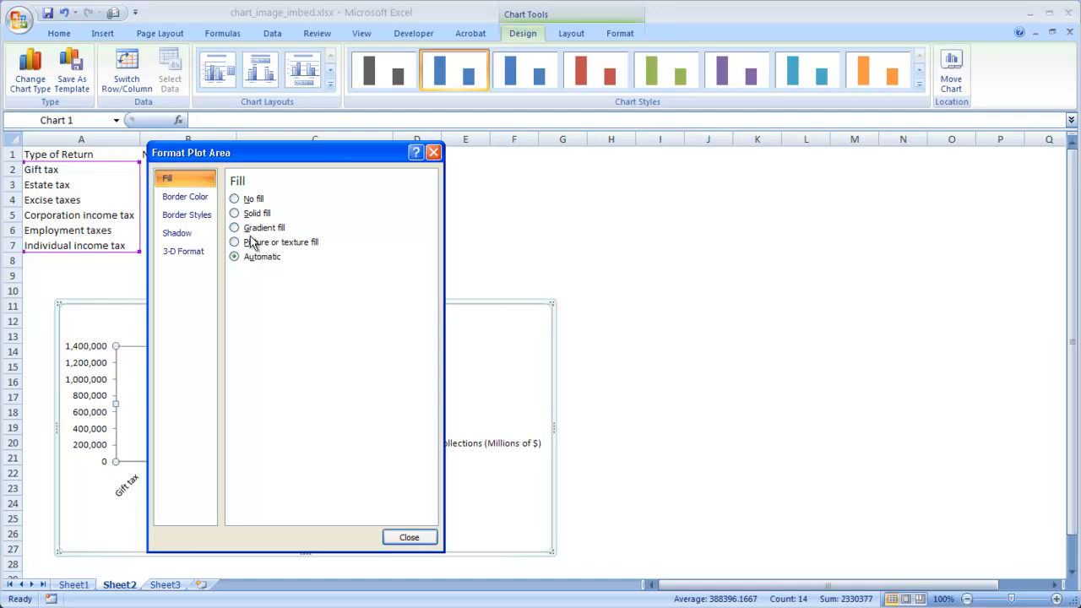
left_click(239, 244)
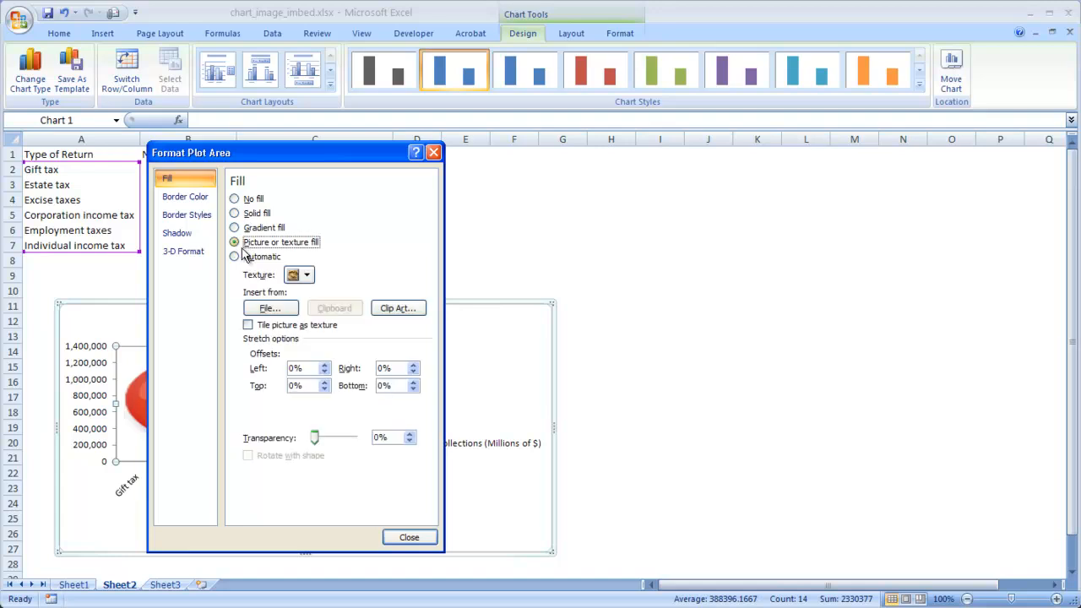
left_click(267, 309)
double_click(364, 198)
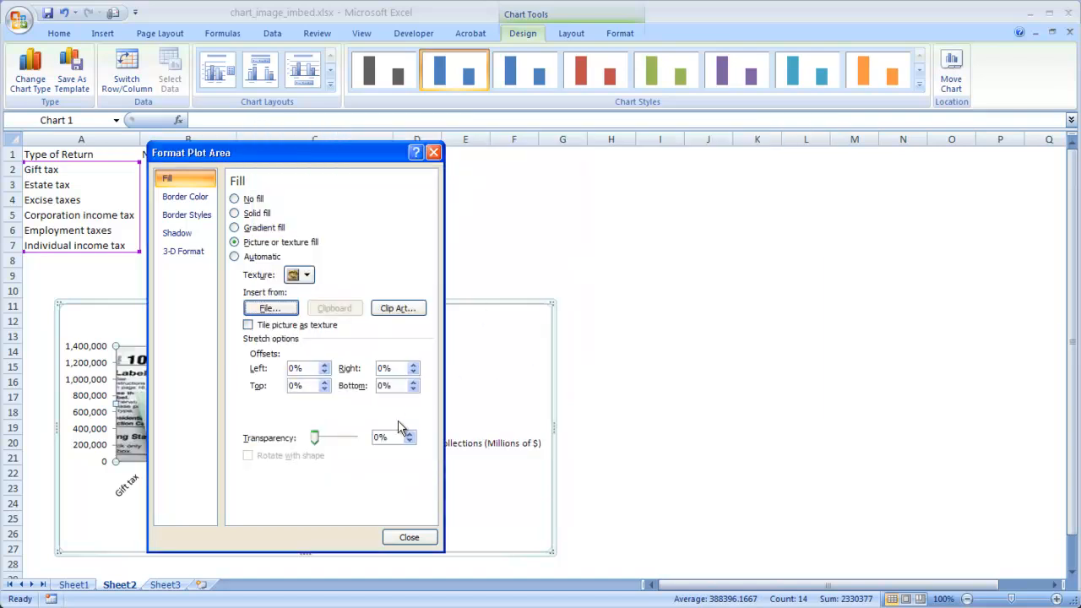
Set the plot area picture's transparency to 55% and close the formatting dialog.
left_click_drag(374, 153, 790, 171)
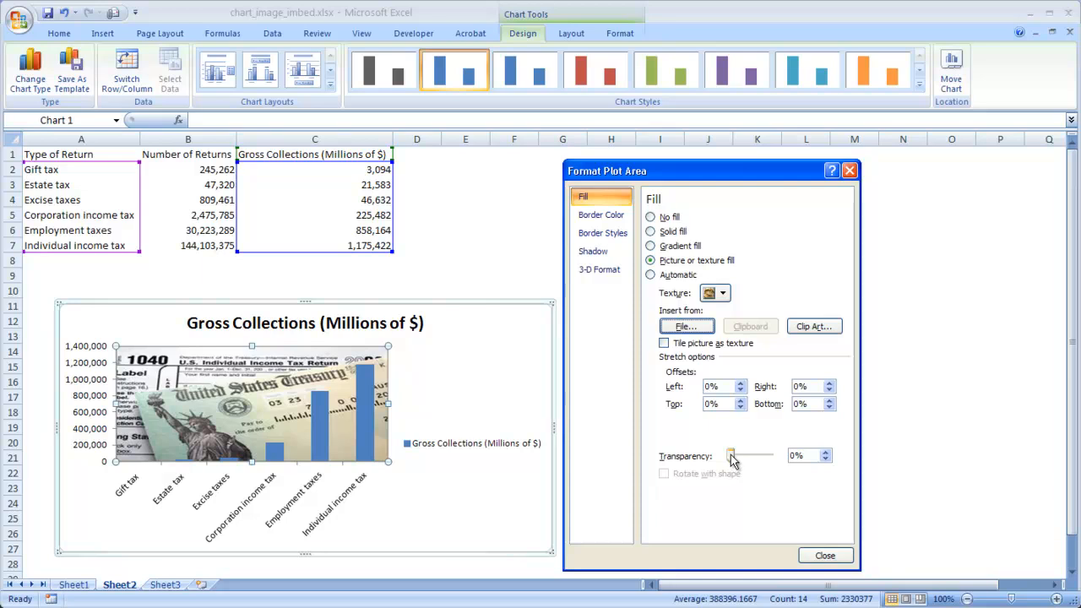
left_click_drag(731, 458, 754, 458)
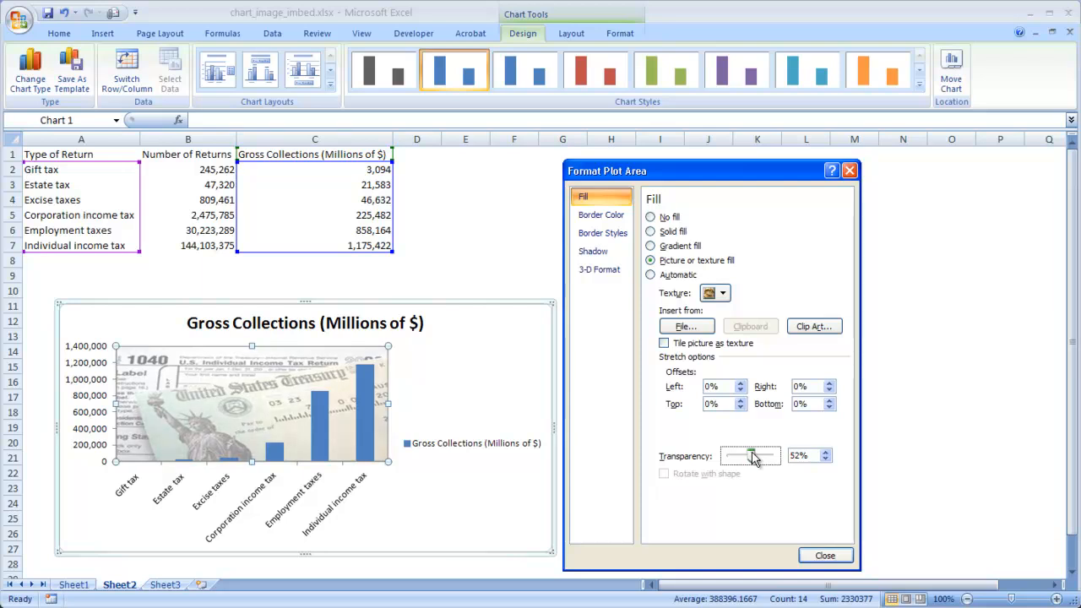
left_click(825, 454)
left_click(826, 453)
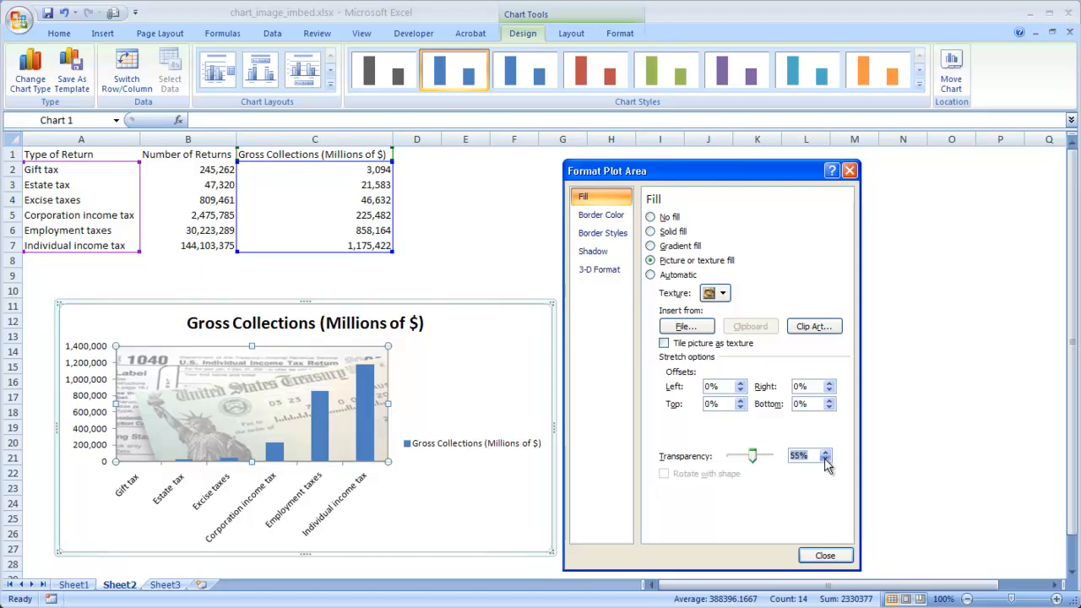
left_click(824, 557)
left_click(466, 504)
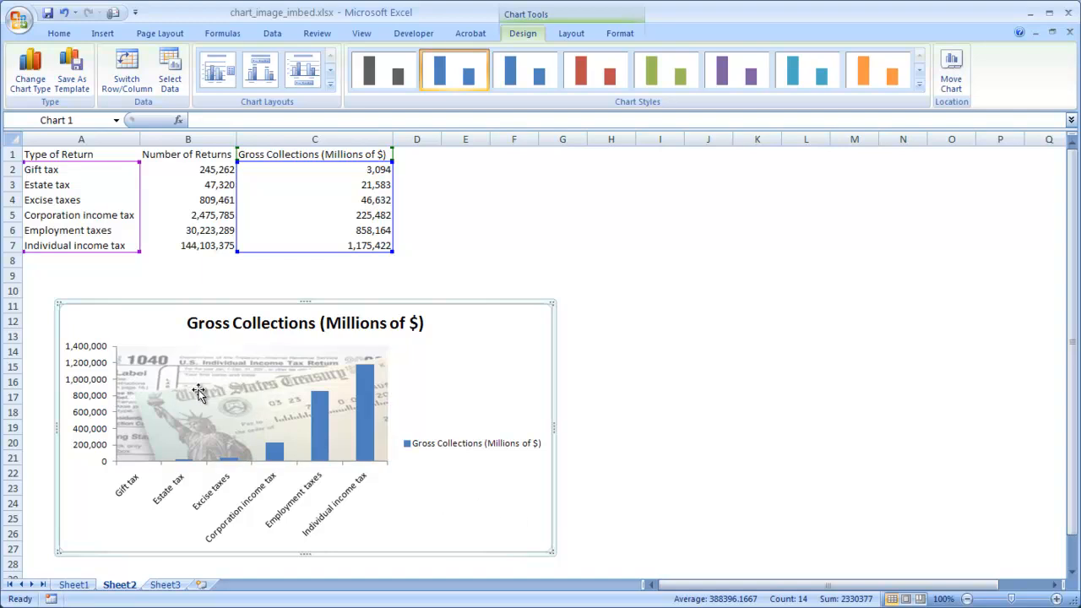
Review the example charts on Sheet1 and narrow the Sheet2 chart so that it ends in column E.
left_click(73, 584)
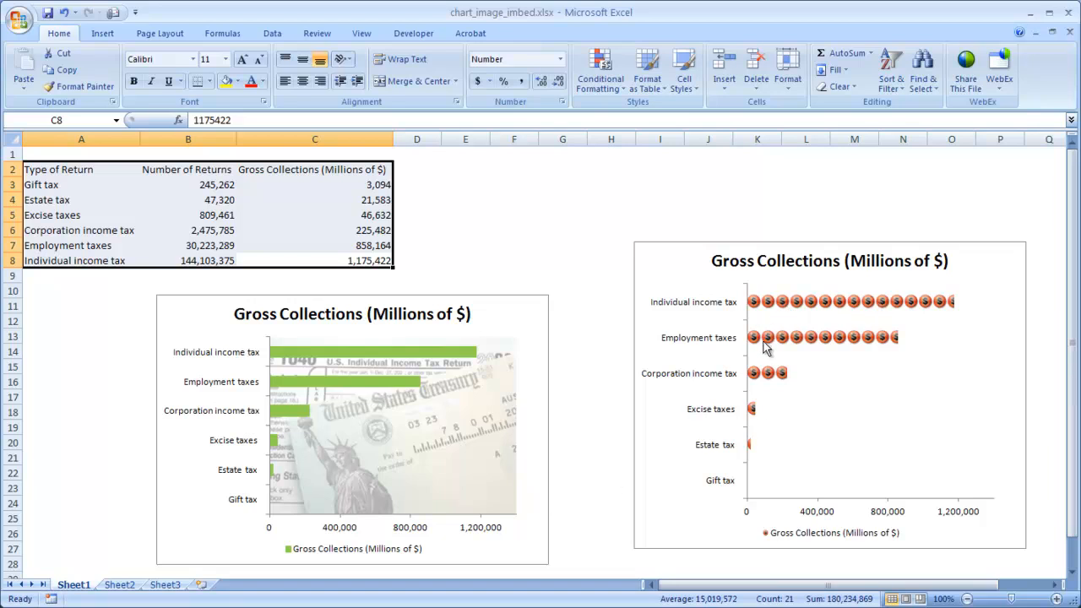
left_click(122, 584)
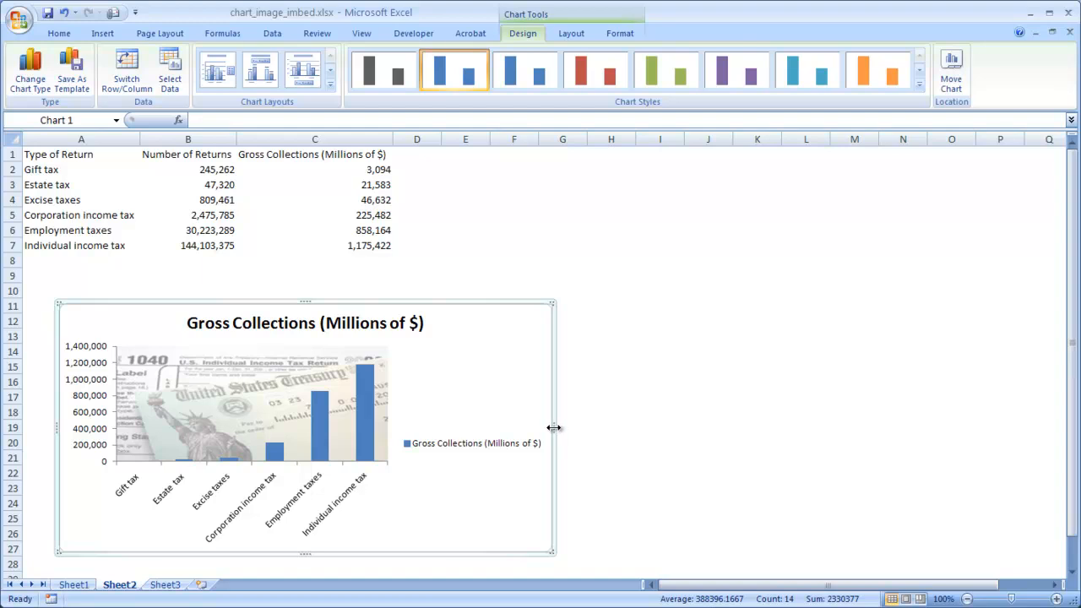
left_click_drag(478, 417, 480, 417)
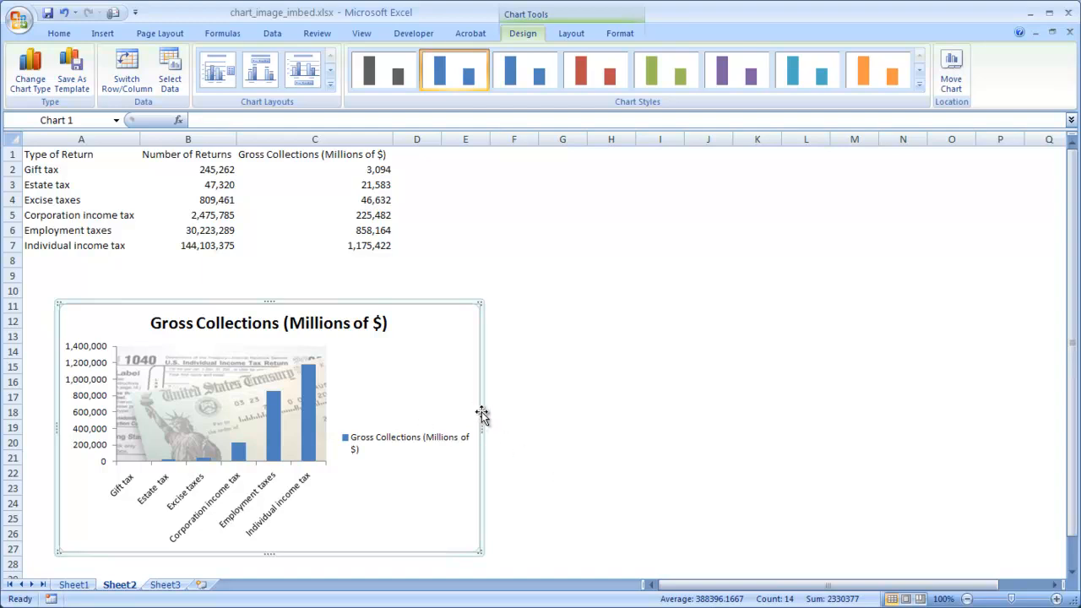
Duplicate the chart and place the copy beside the original, level with it and starting in column F.
key("ctrl+d")
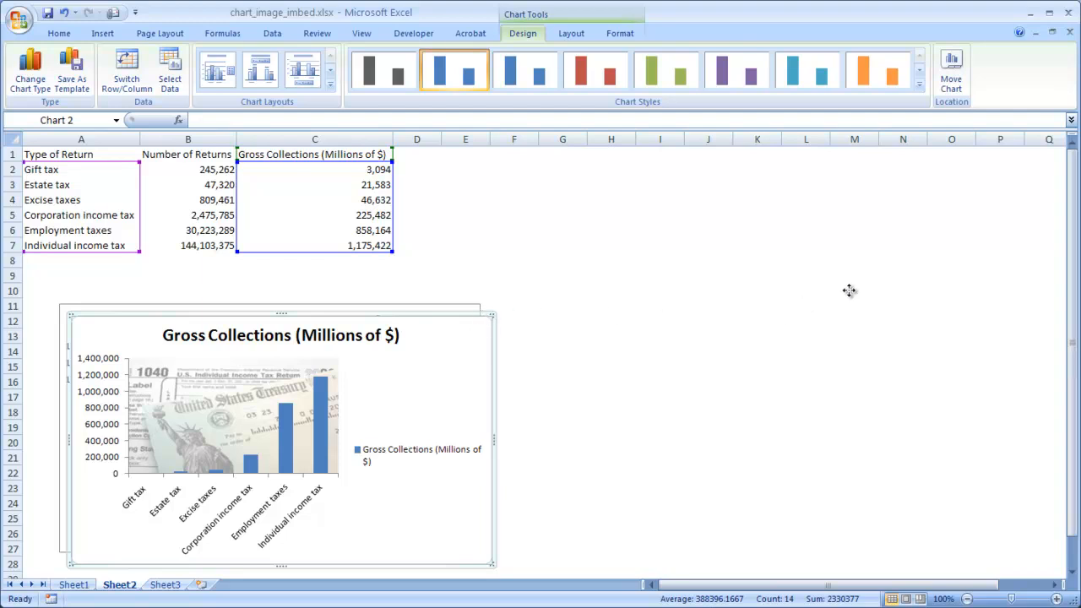
left_click_drag(907, 302, 908, 304)
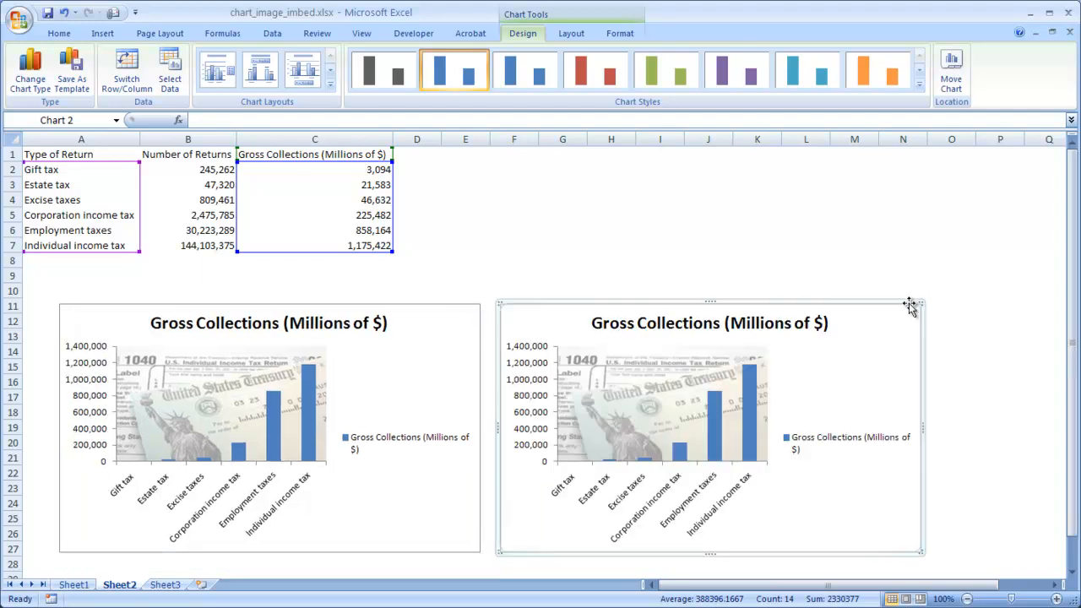
Remove the picture from the duplicate chart's plot area by setting it to no fill, keeping the formatting dialog clear of that chart.
left_click(654, 412)
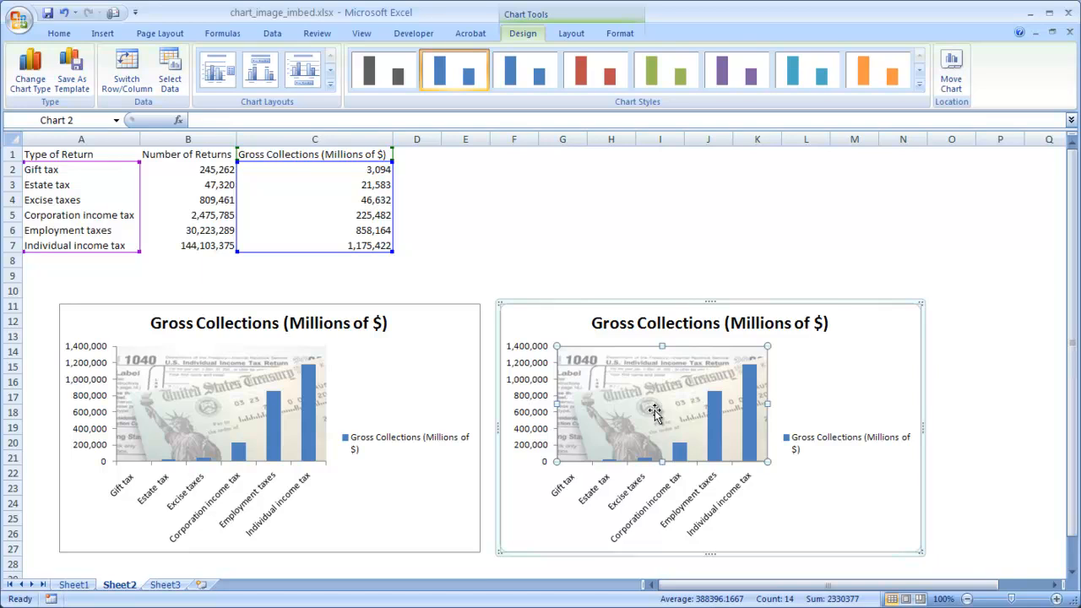
right_click(655, 413)
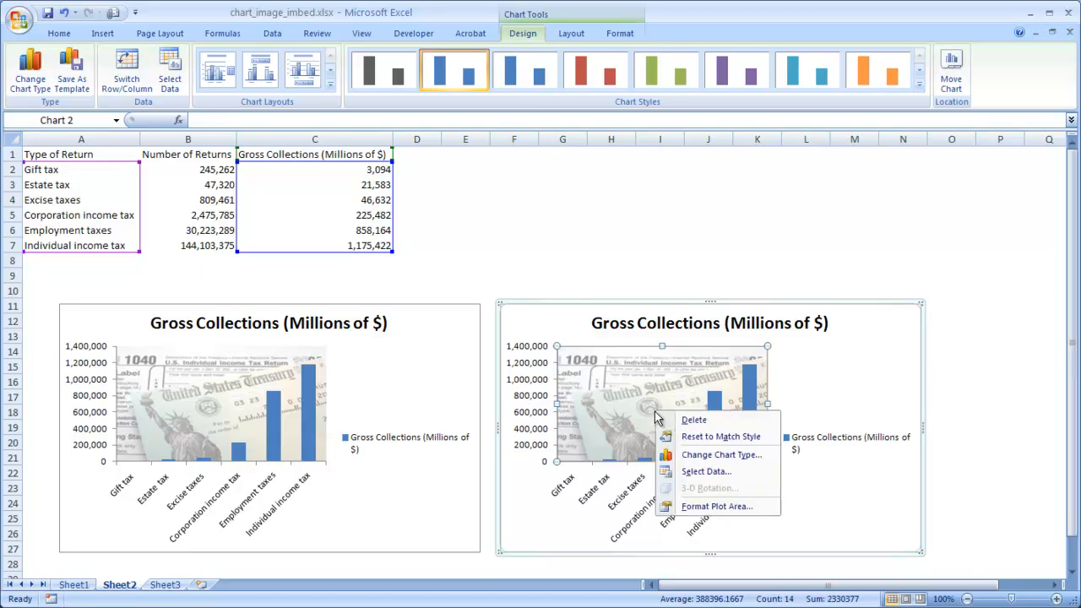
left_click(635, 407)
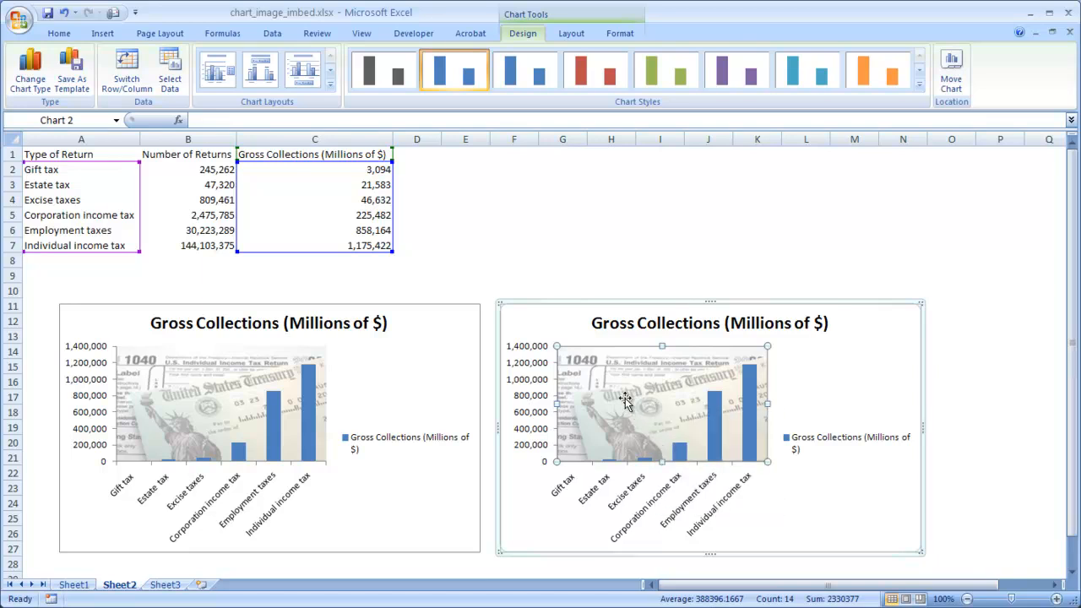
right_click(646, 377)
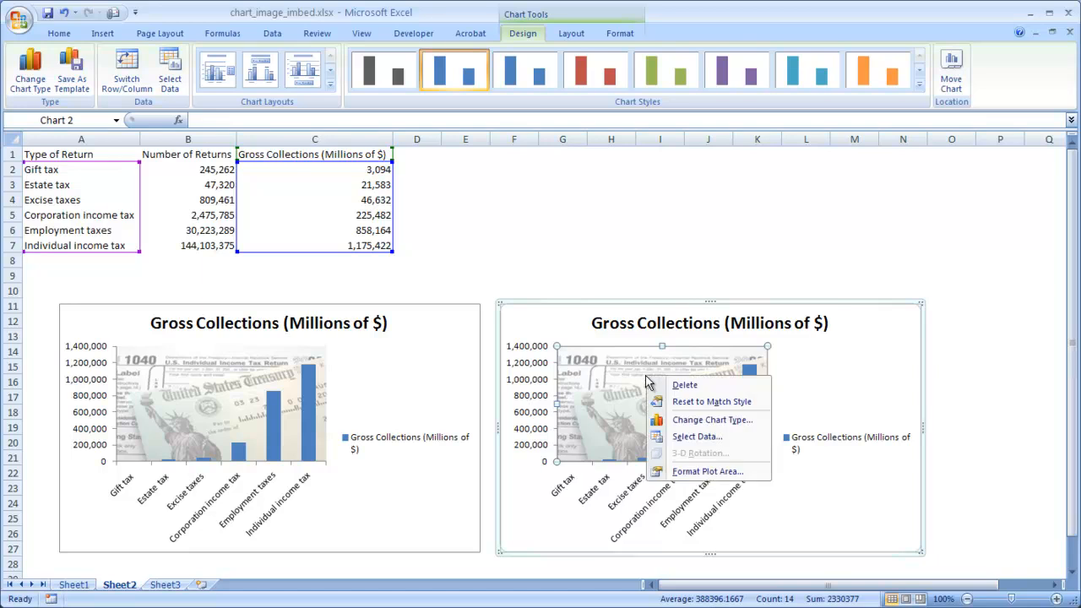
left_click(695, 475)
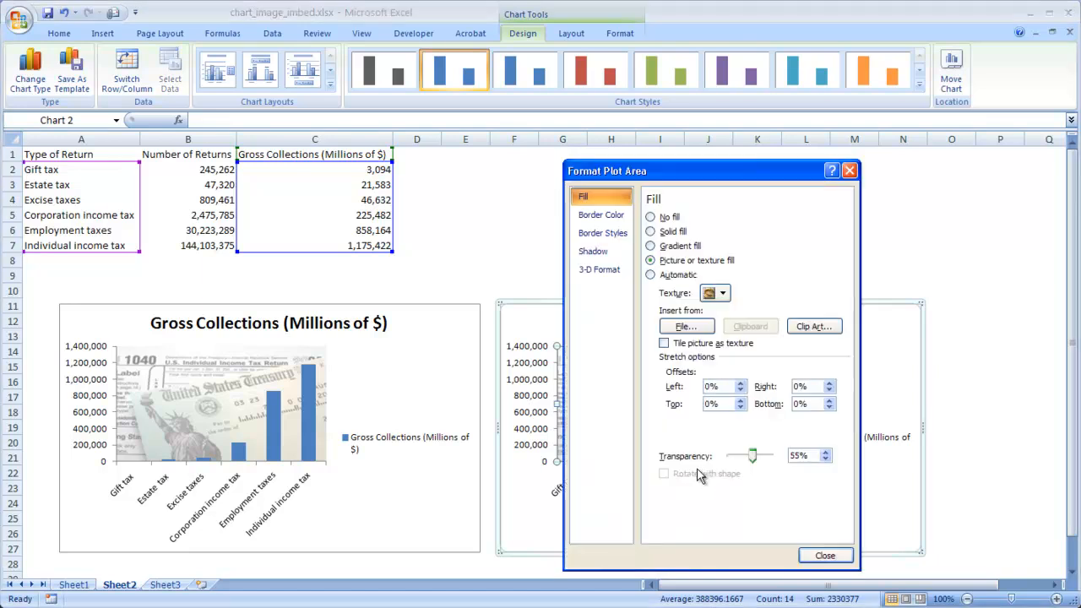
left_click(657, 217)
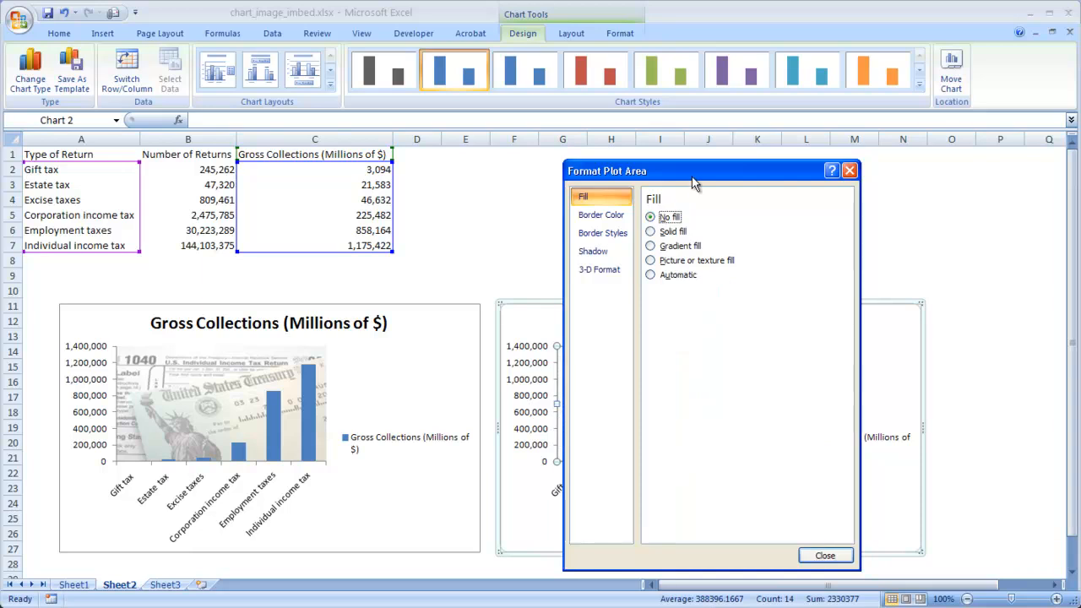
left_click_drag(693, 176, 305, 149)
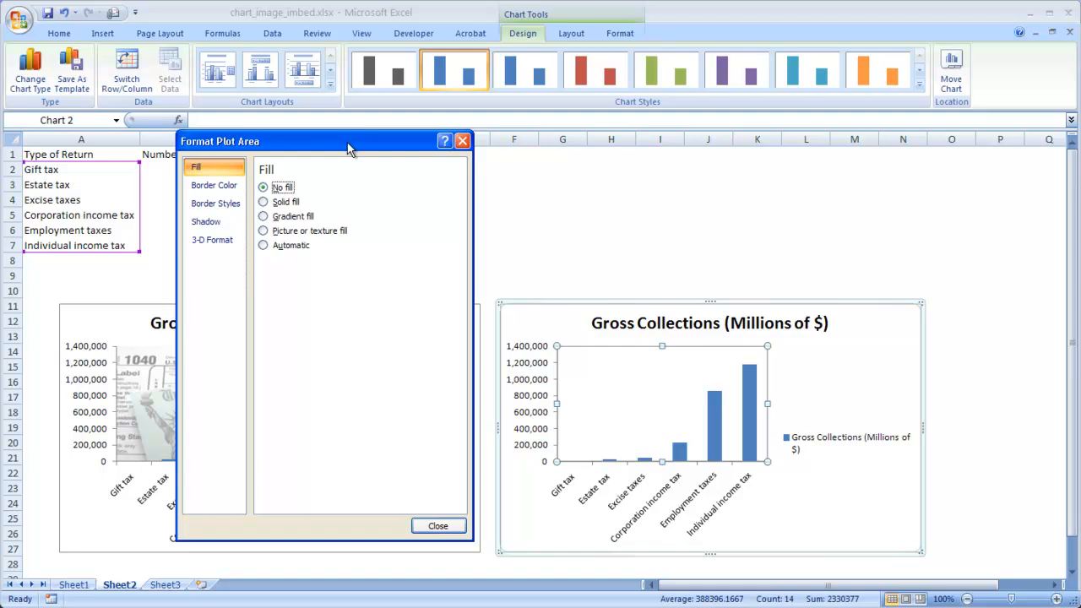
left_click_drag(348, 149, 357, 139)
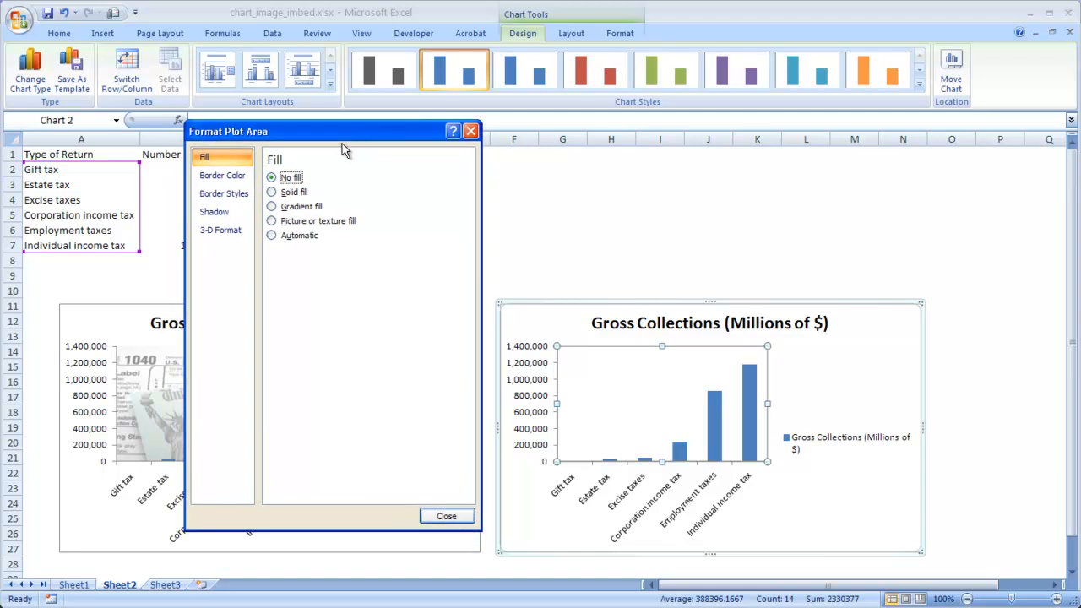
Fill the duplicate chart's Gross Collections columns with the picture file dollar.PNG.
left_click(716, 411)
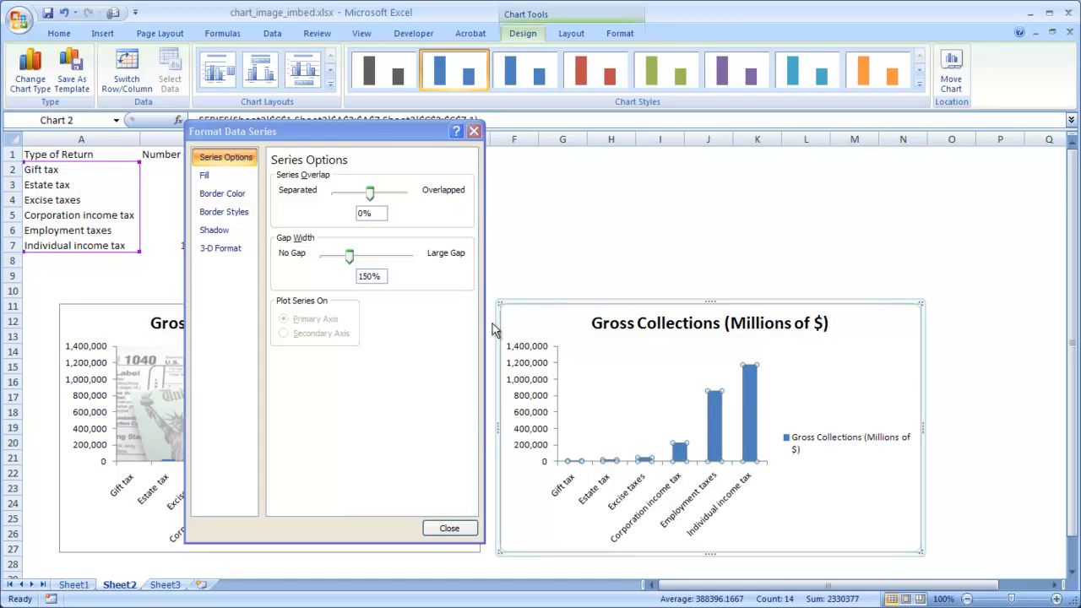
left_click(225, 180)
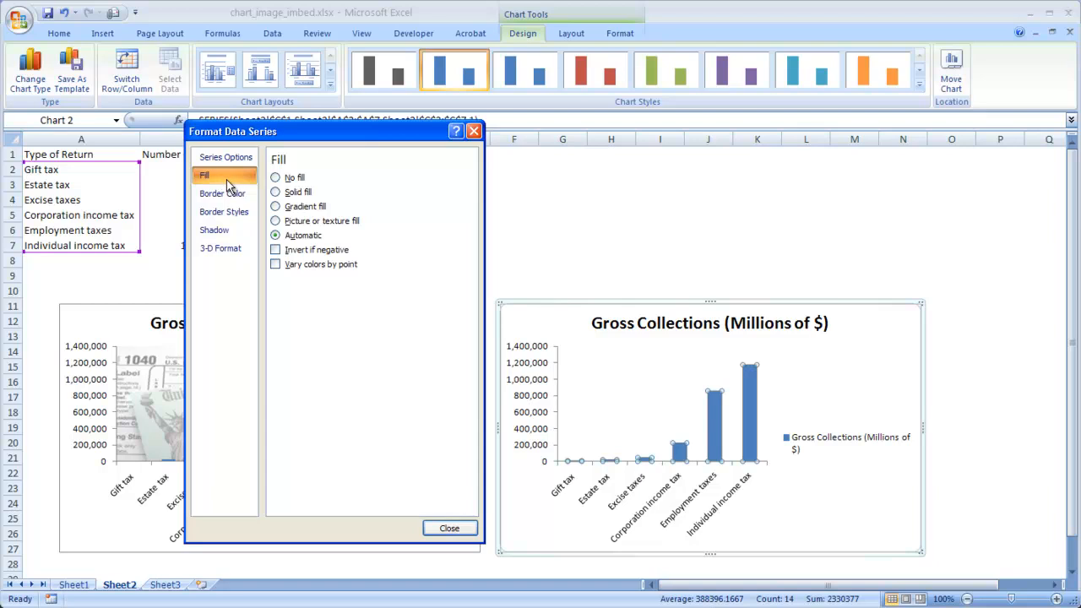
left_click(297, 224)
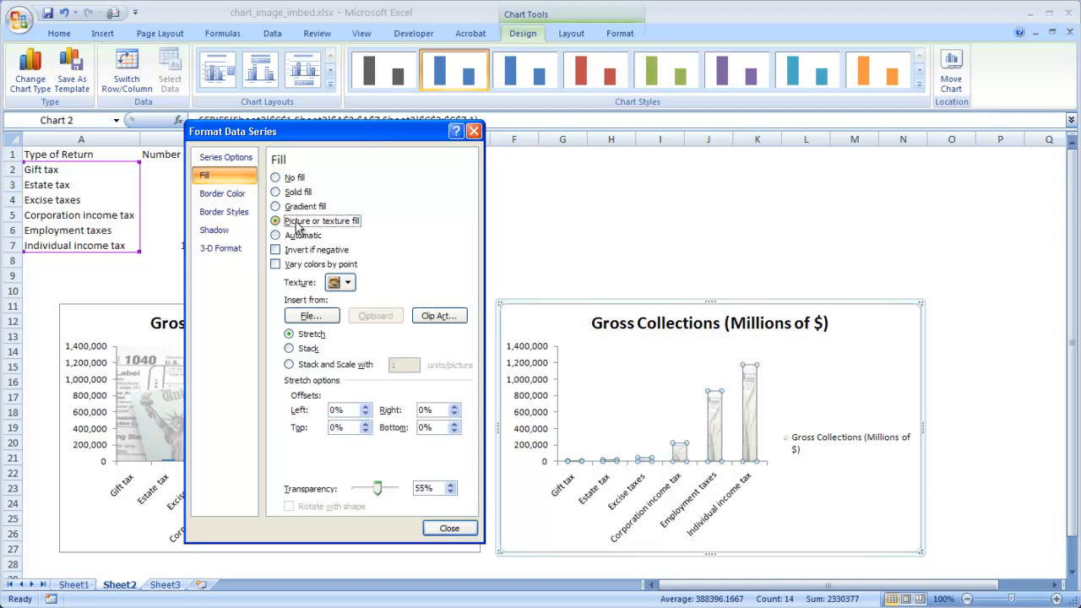
left_click(323, 319)
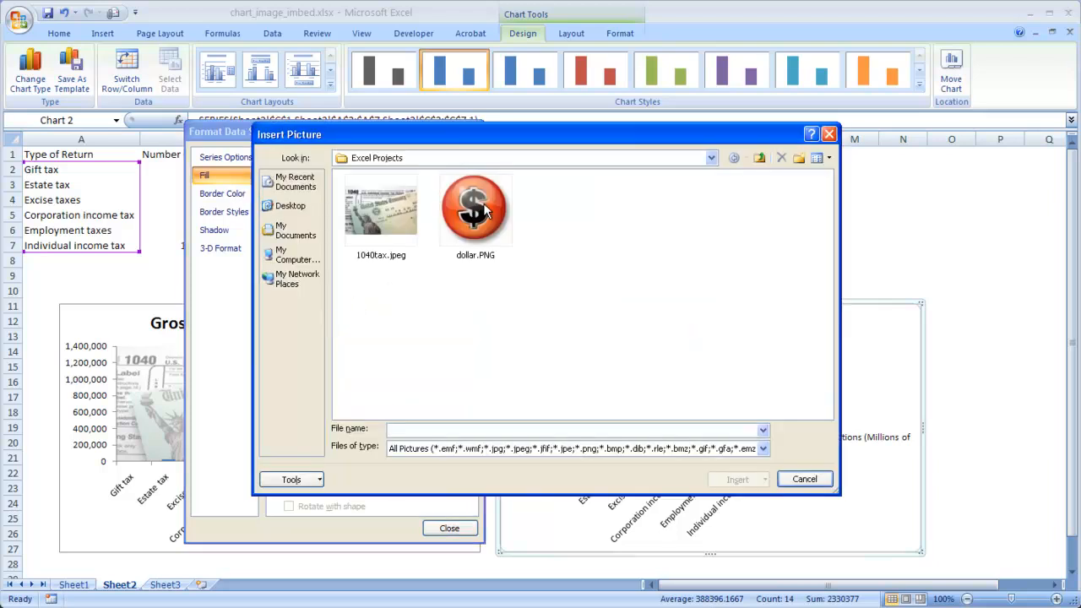
left_click(482, 208)
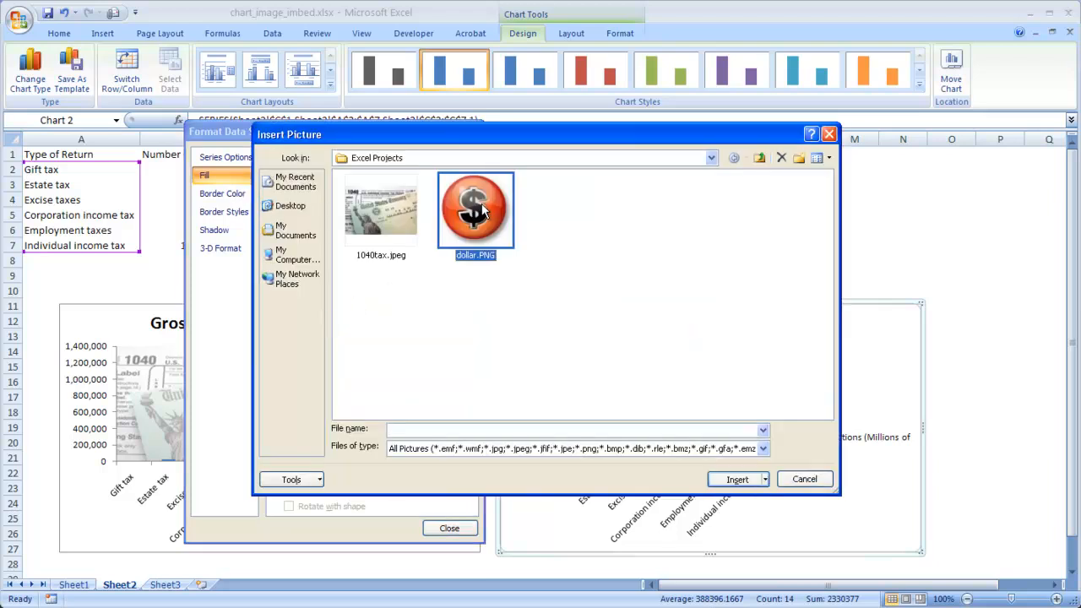
left_click(726, 479)
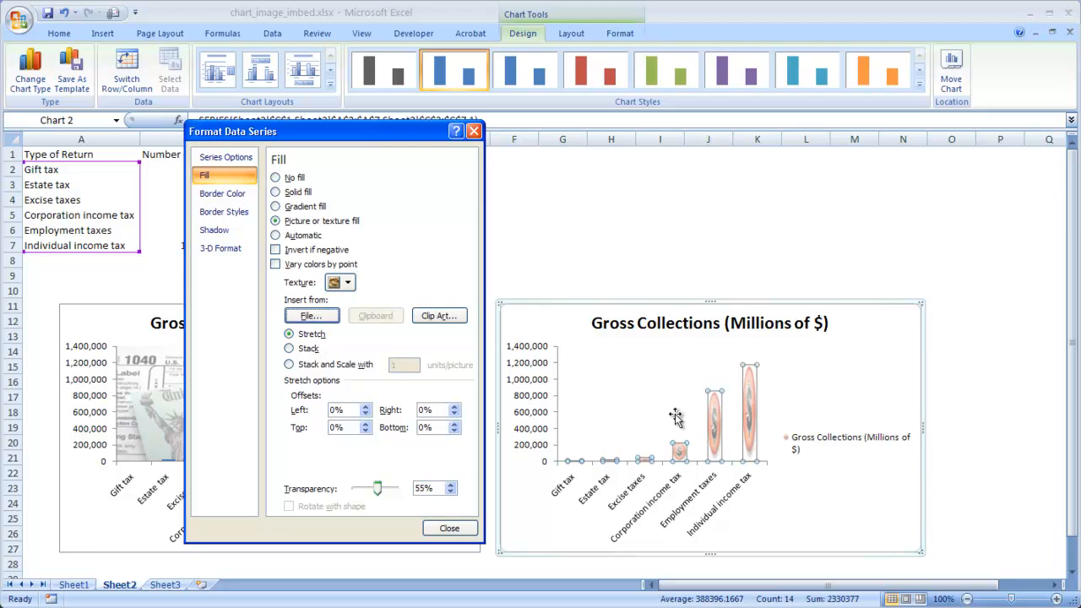
Stack the dollar pictures in the columns, set their transparency to 0% and close the formatting dialog.
left_click(289, 350)
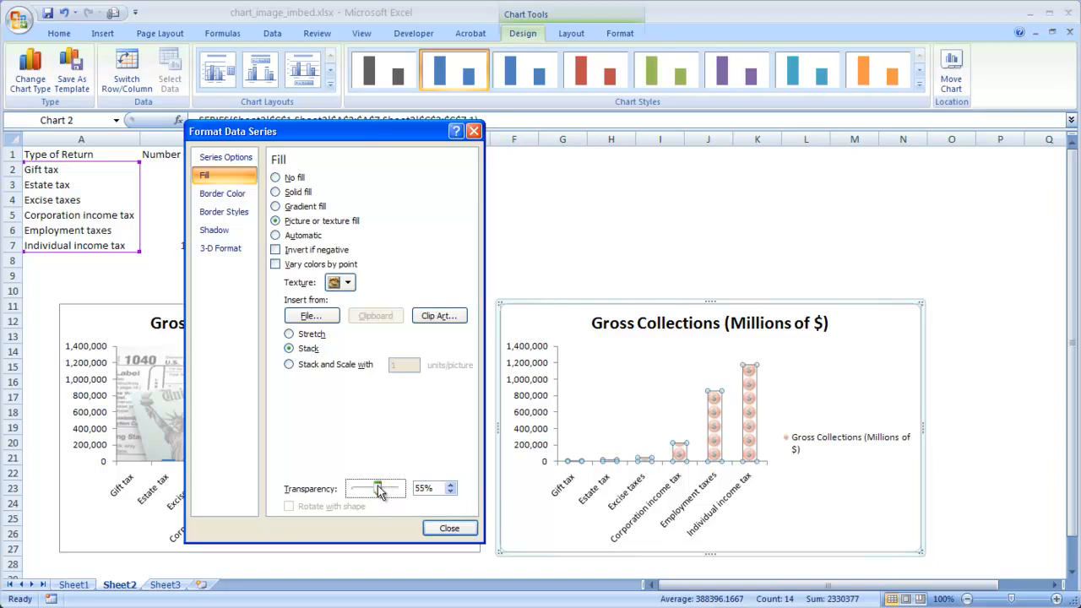
left_click_drag(378, 492, 349, 495)
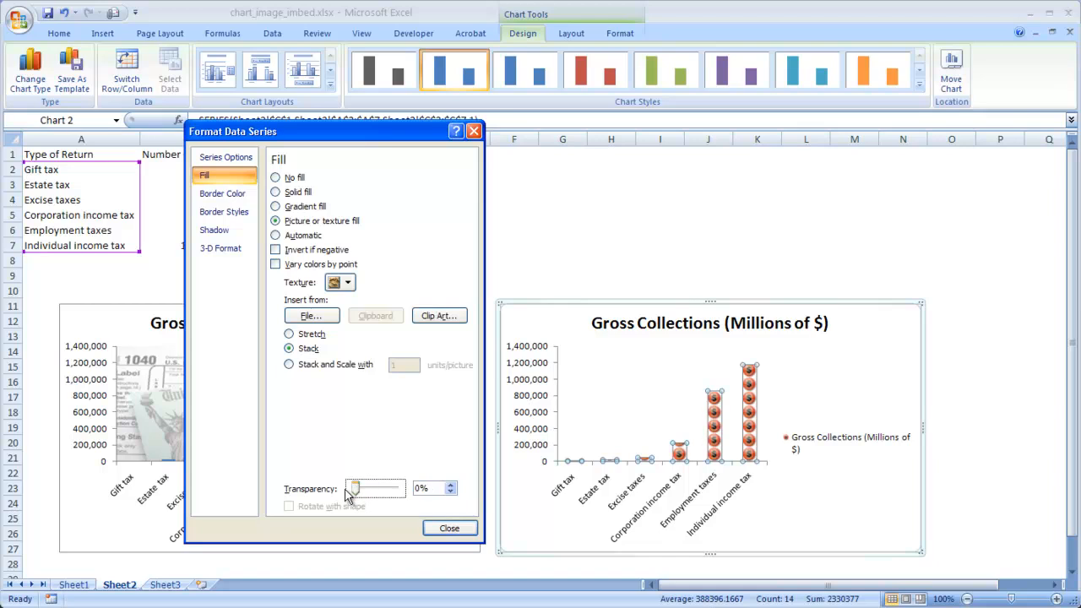
left_click(449, 530)
Widen the duplicate chart so that its right edge extends just into column P.
left_click(834, 496)
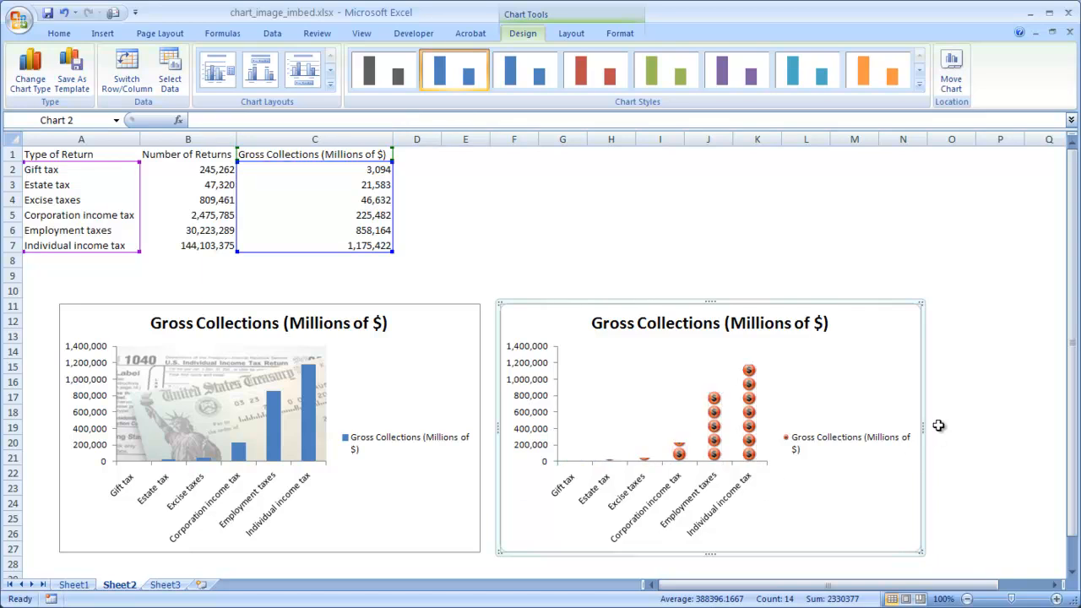
left_click_drag(979, 430, 980, 430)
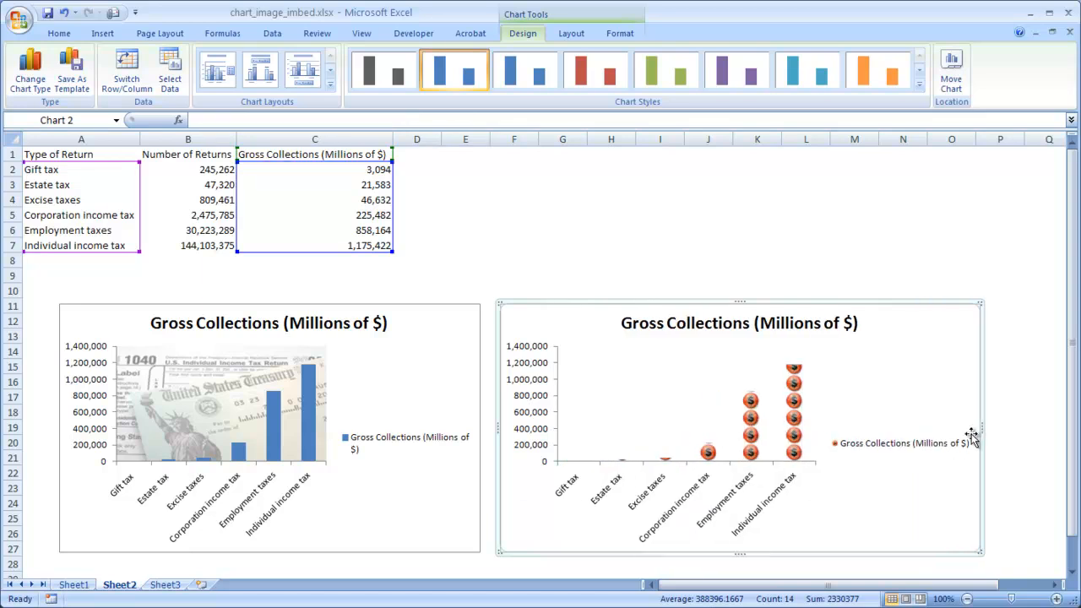